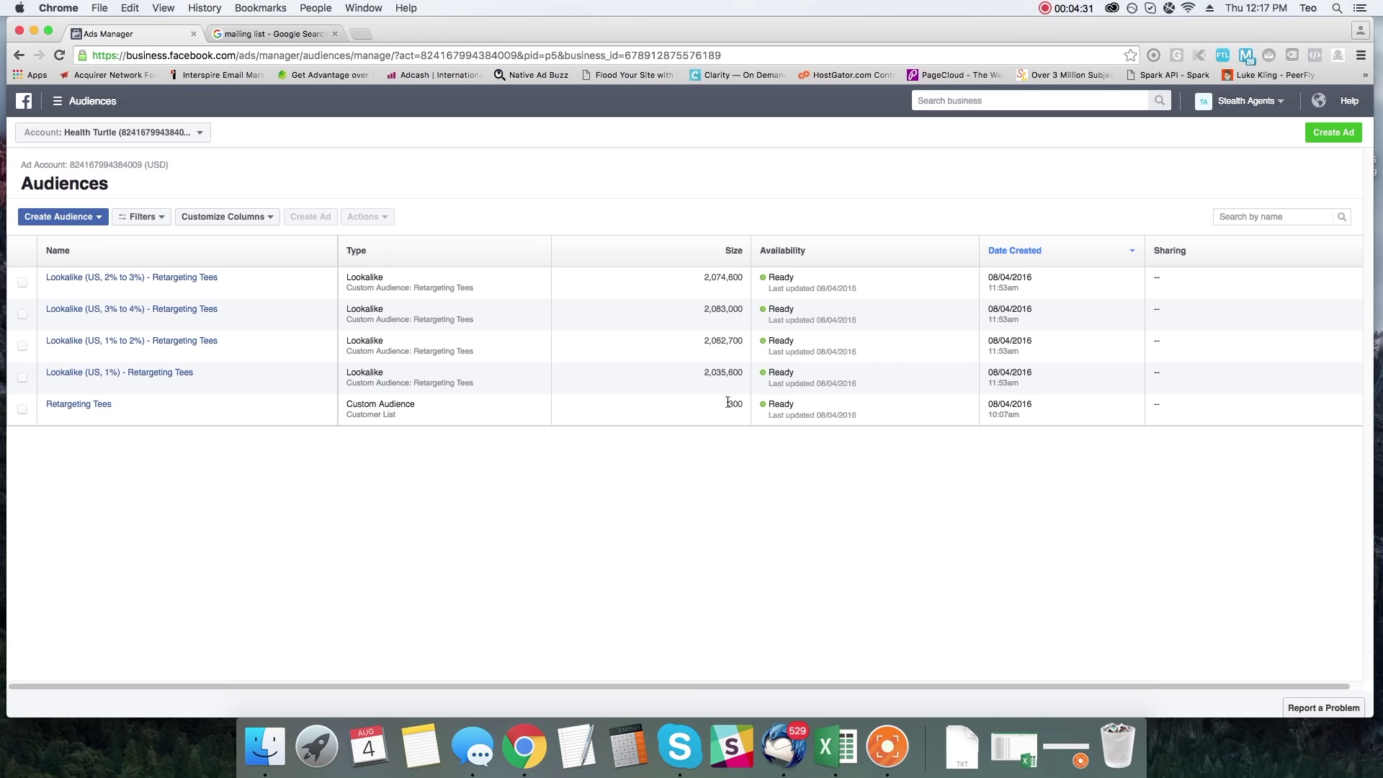
- Search Google for "jewelry email list" and look through the results
click(297, 34)
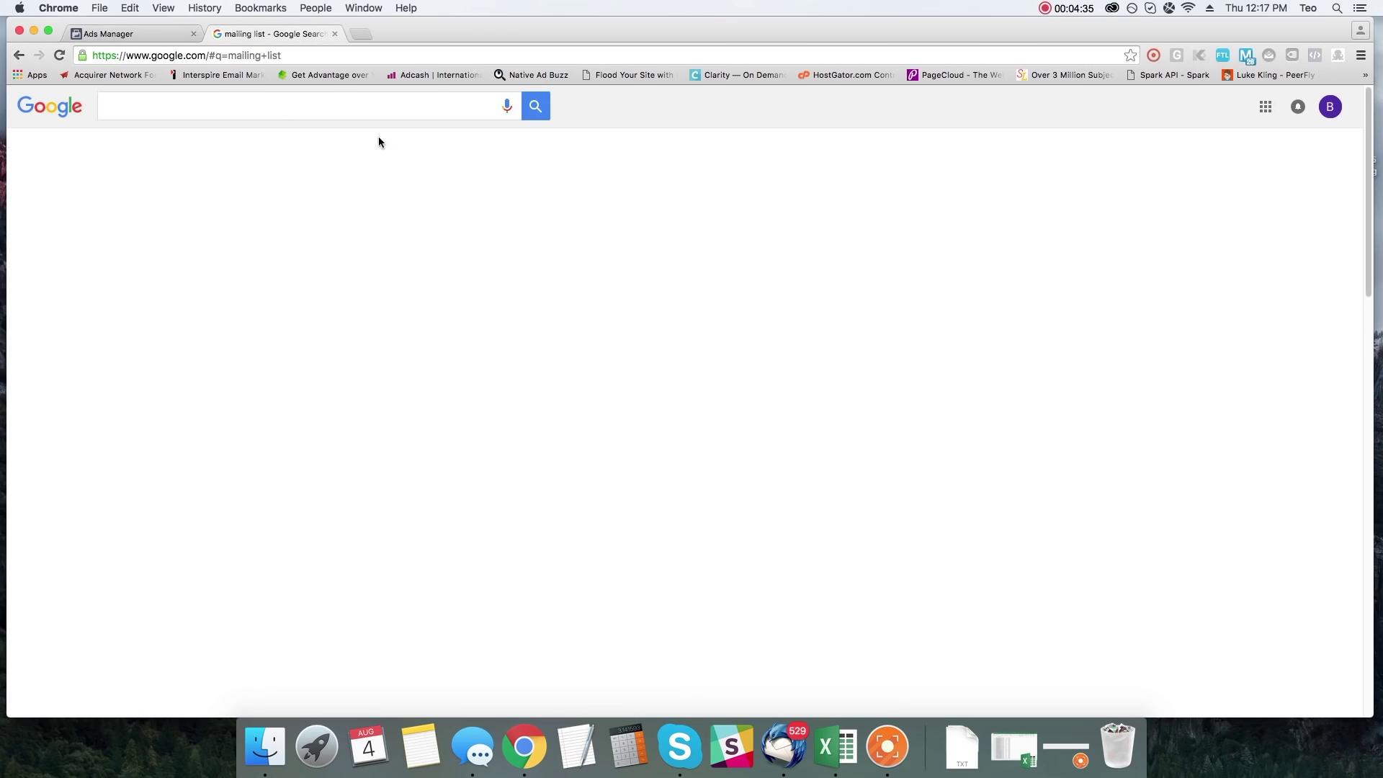
click(252, 116)
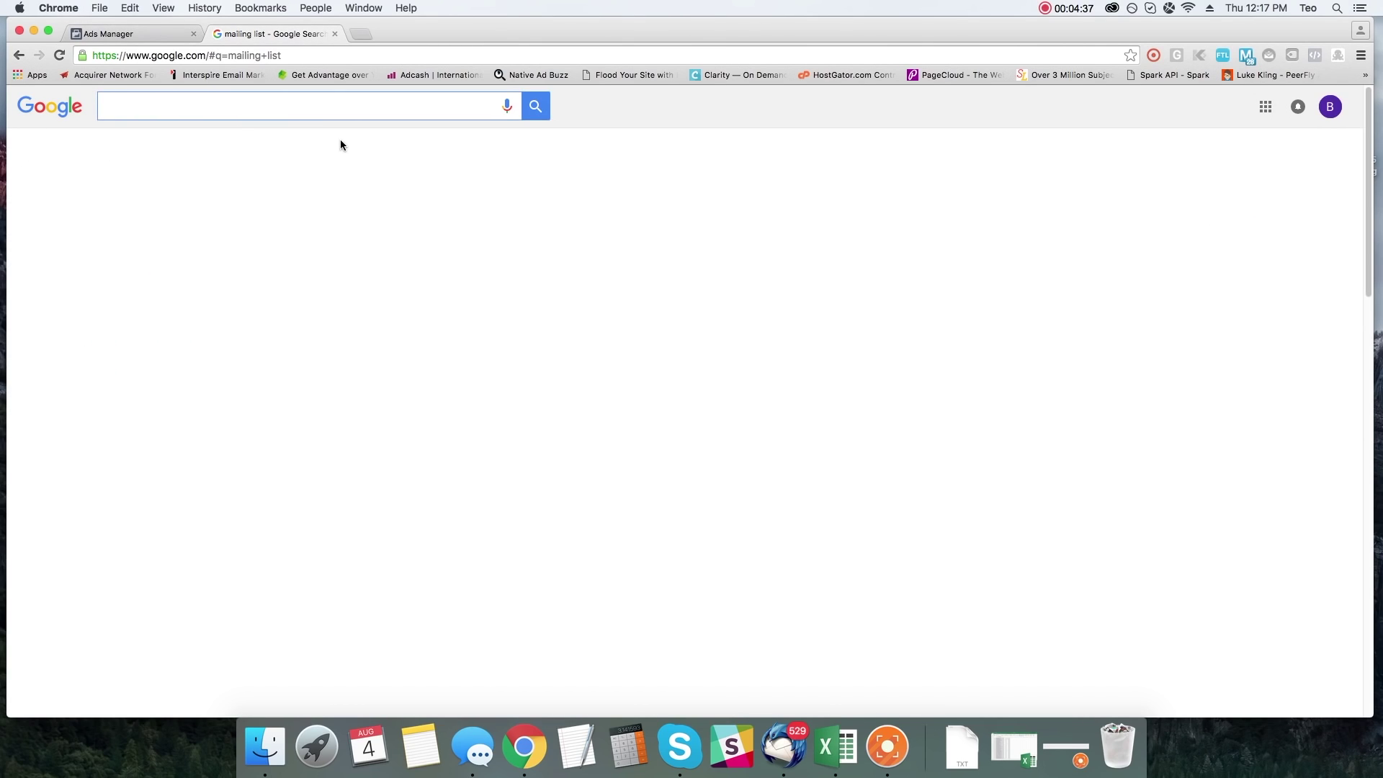
text(jewelry email list)
key(Return)
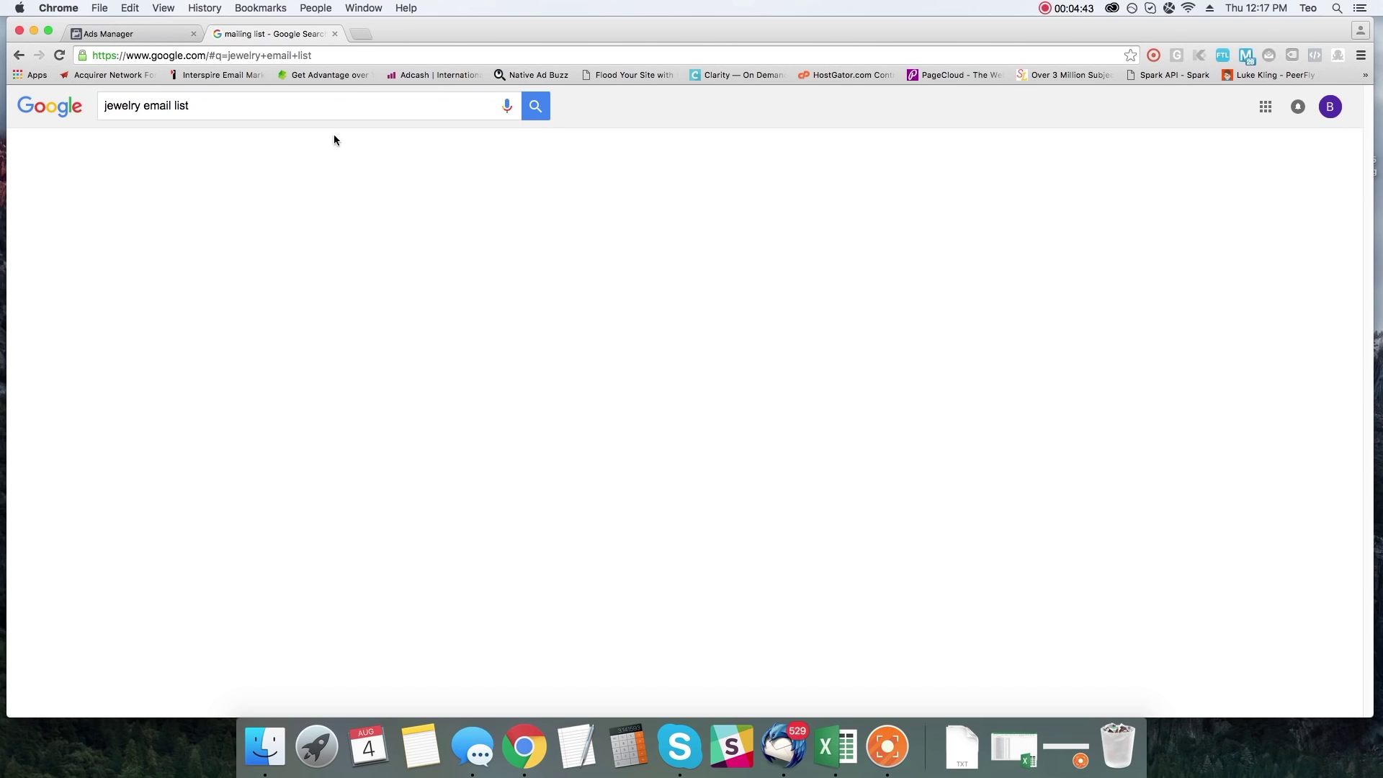
scroll(730, 309, down, 6)
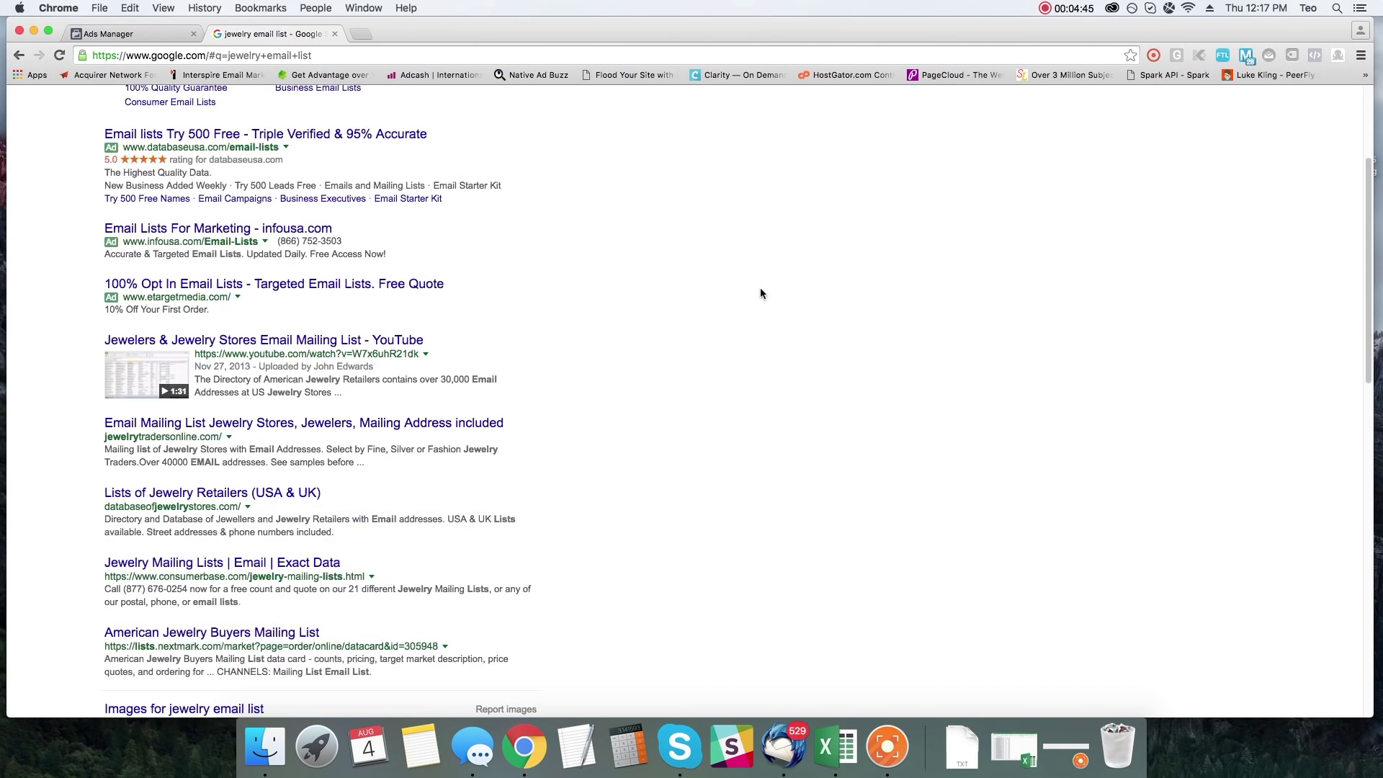
scroll(698, 320, up, 4)
scroll(698, 321, down, 3)
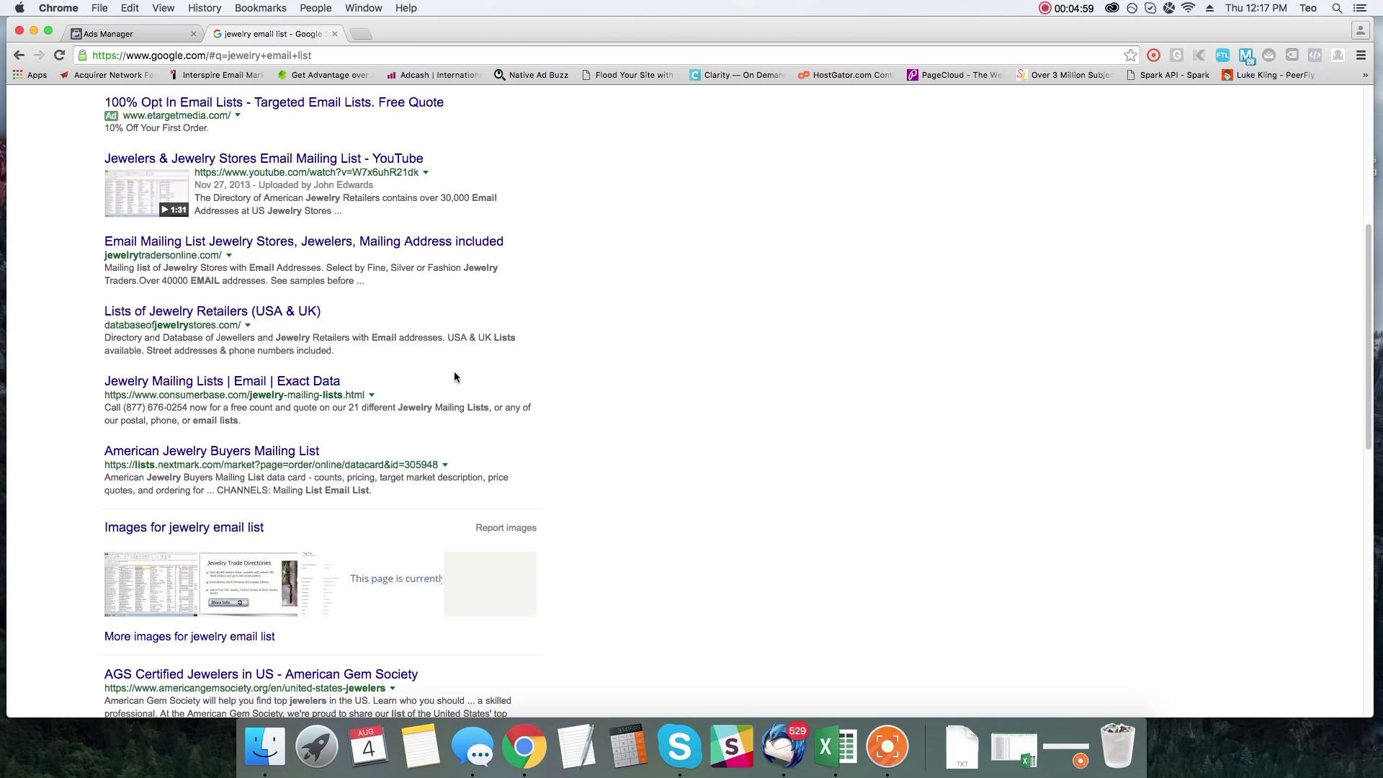
- Open the jewelrytradersonline, databaseofjewelrystores, consumerbase and NextMark jewelry list results in separate new tabs
super+click(292, 242)
super+click(208, 311)
super+click(300, 390)
super+click(271, 452)
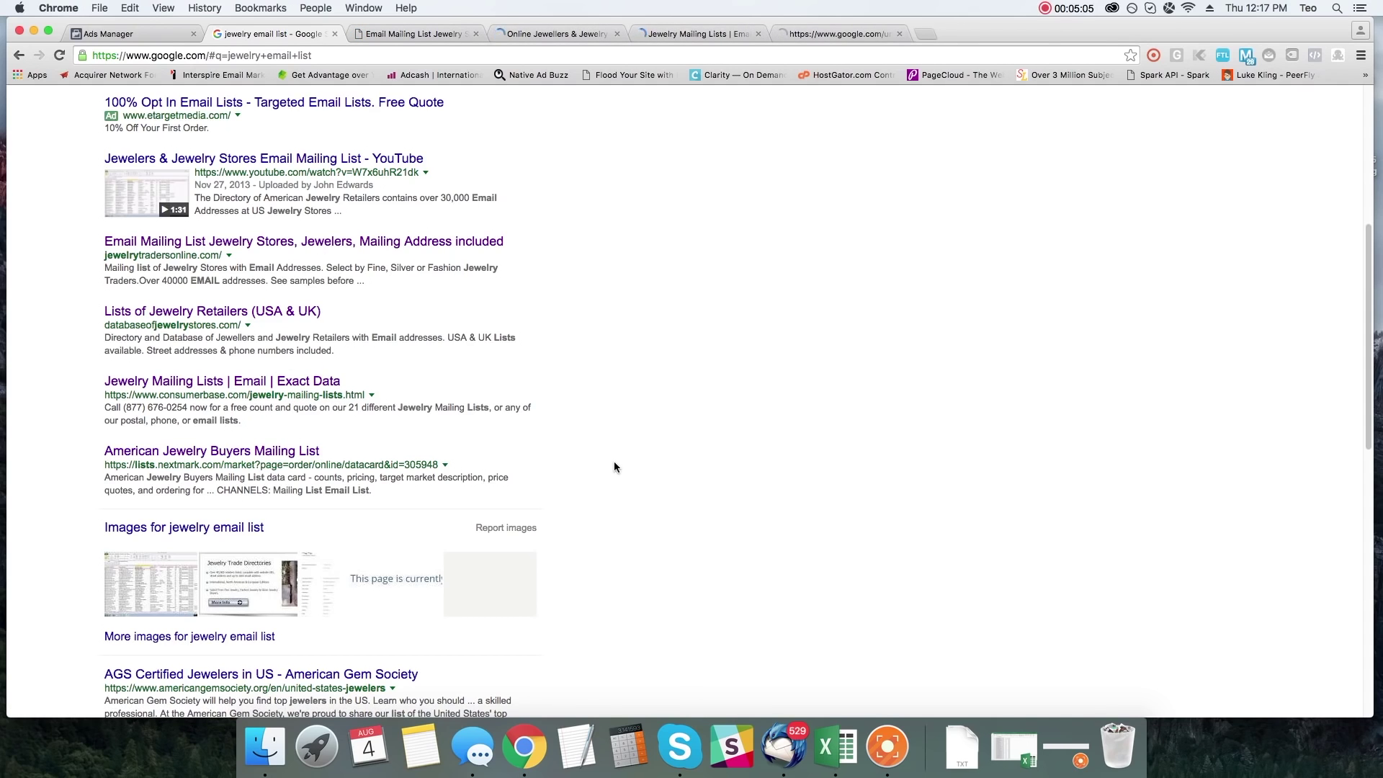
scroll(652, 464, down, 5)
scroll(670, 432, up, 6)
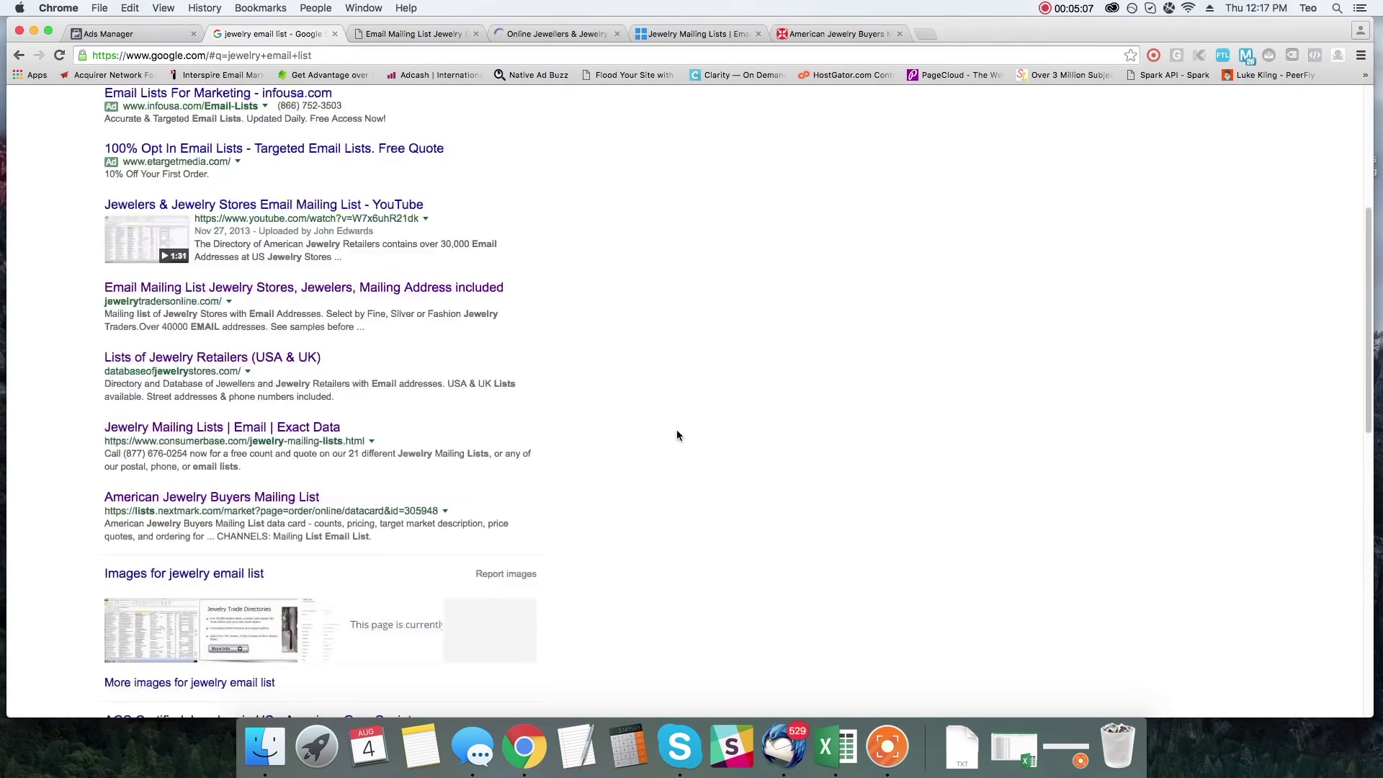
scroll(576, 288, up, 5)
- Examine the jewelrytradersonline.com page, including its trade directory offer and the sample records from the Fine Jewelry Traders Directory
click(438, 34)
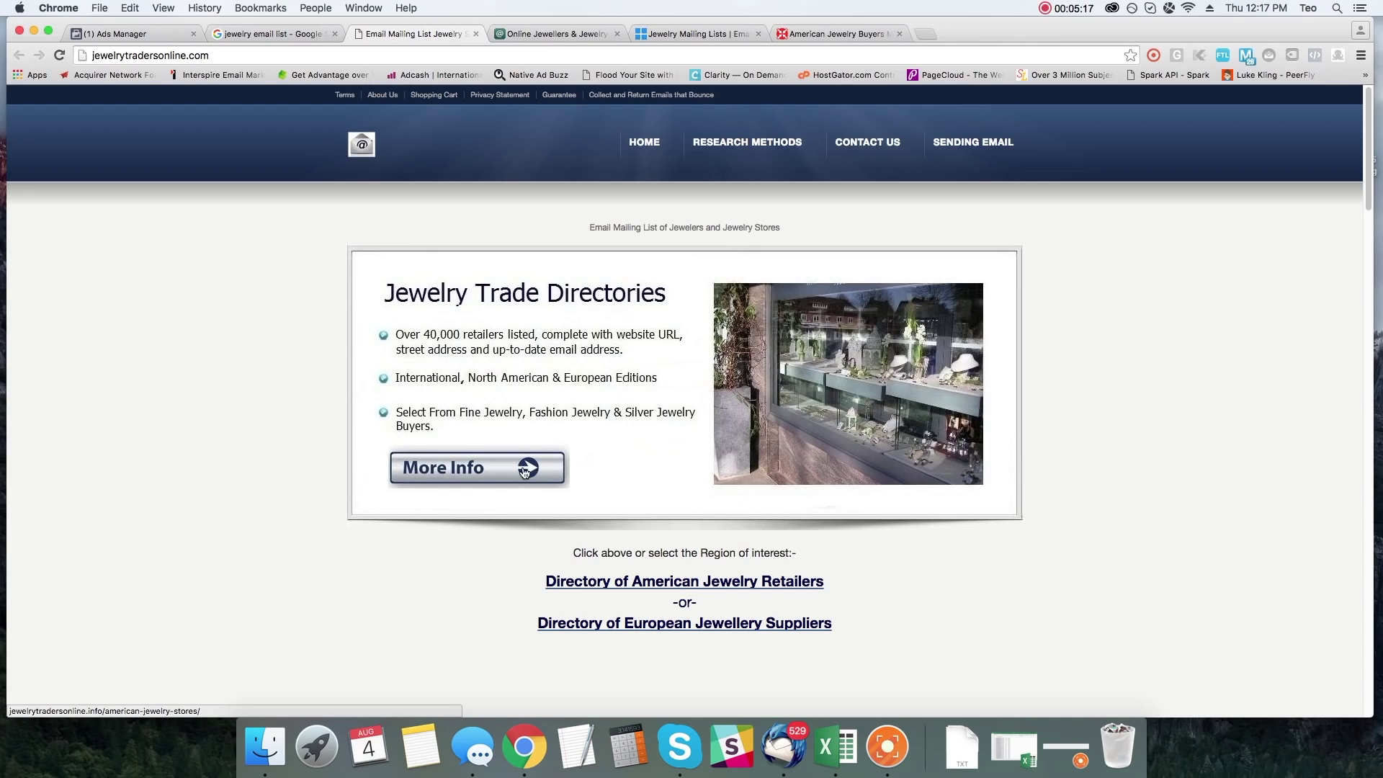
scroll(1124, 548, down, 5)
scroll(1153, 550, up, 5)
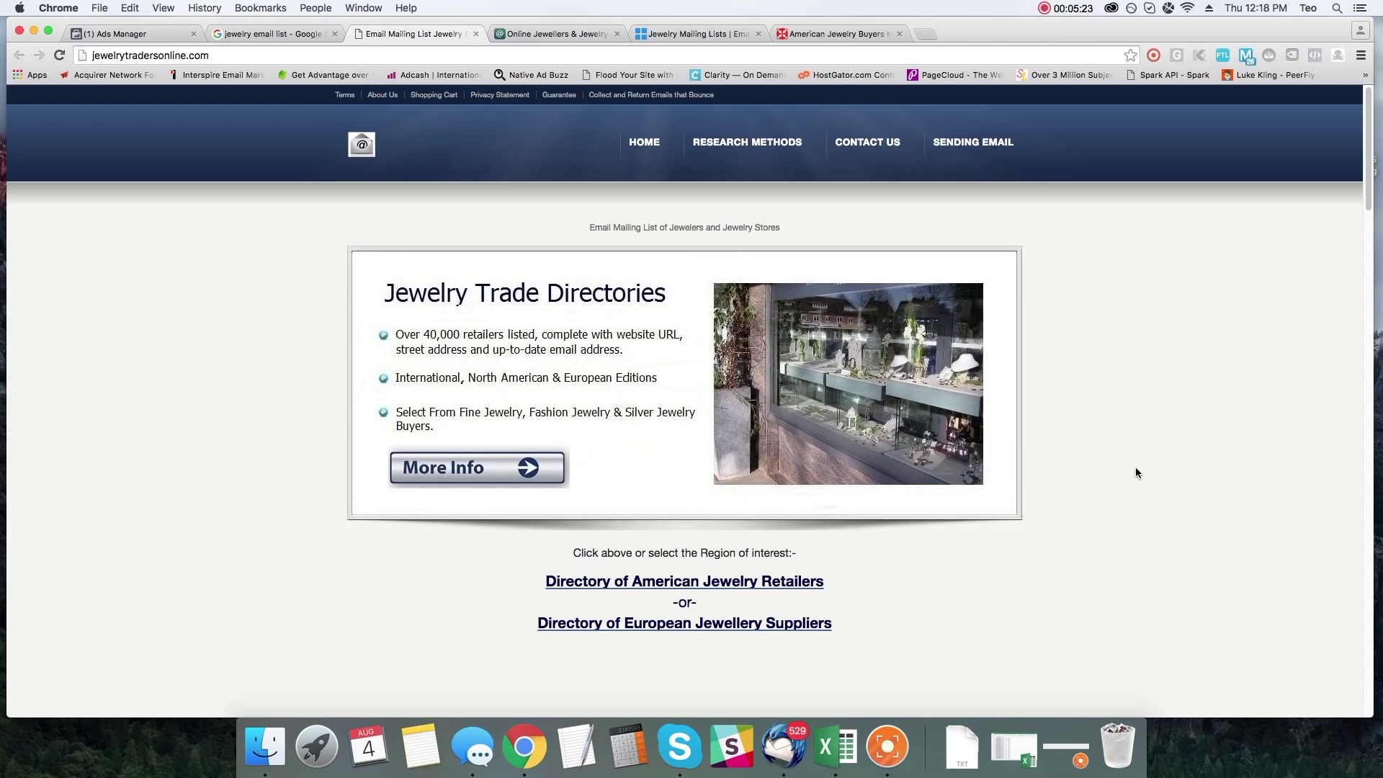
scroll(1136, 467, down, 15)
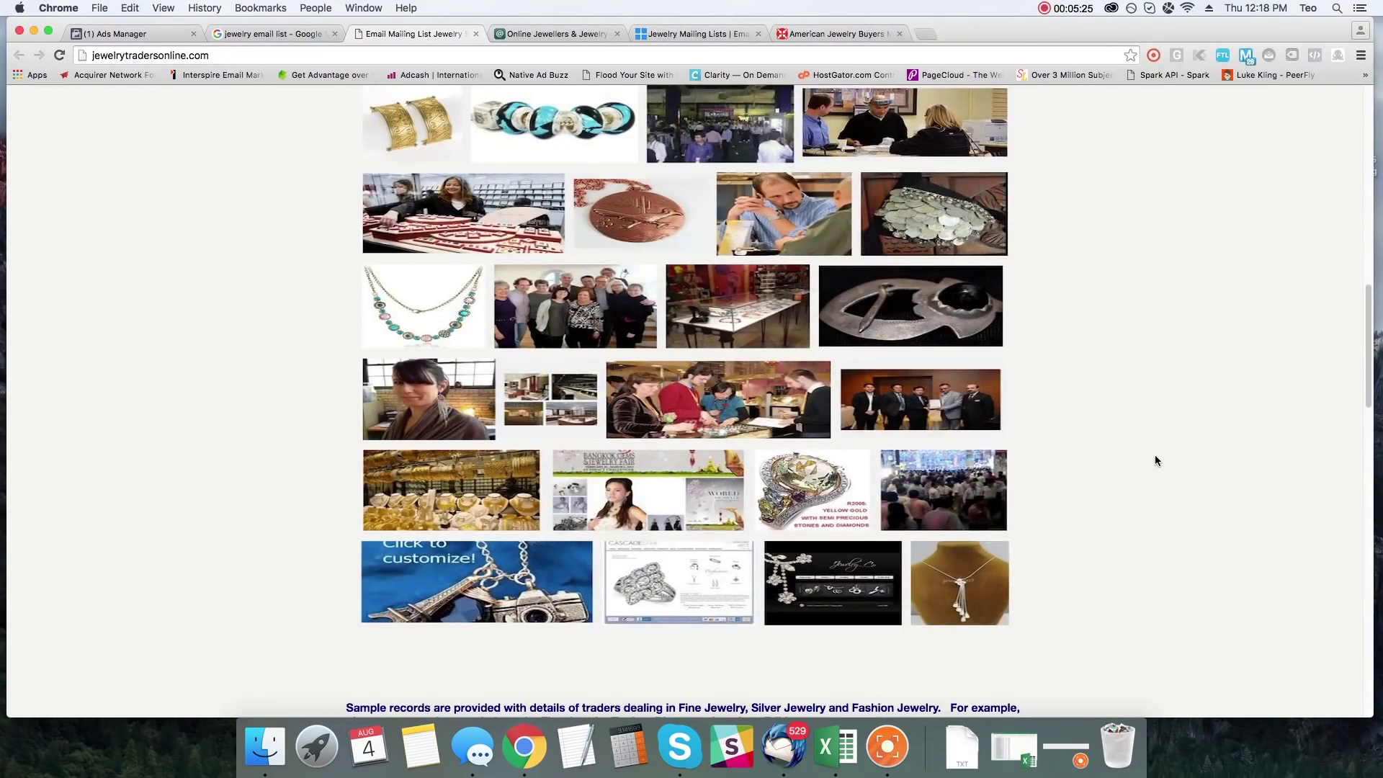
scroll(1153, 457, down, 8)
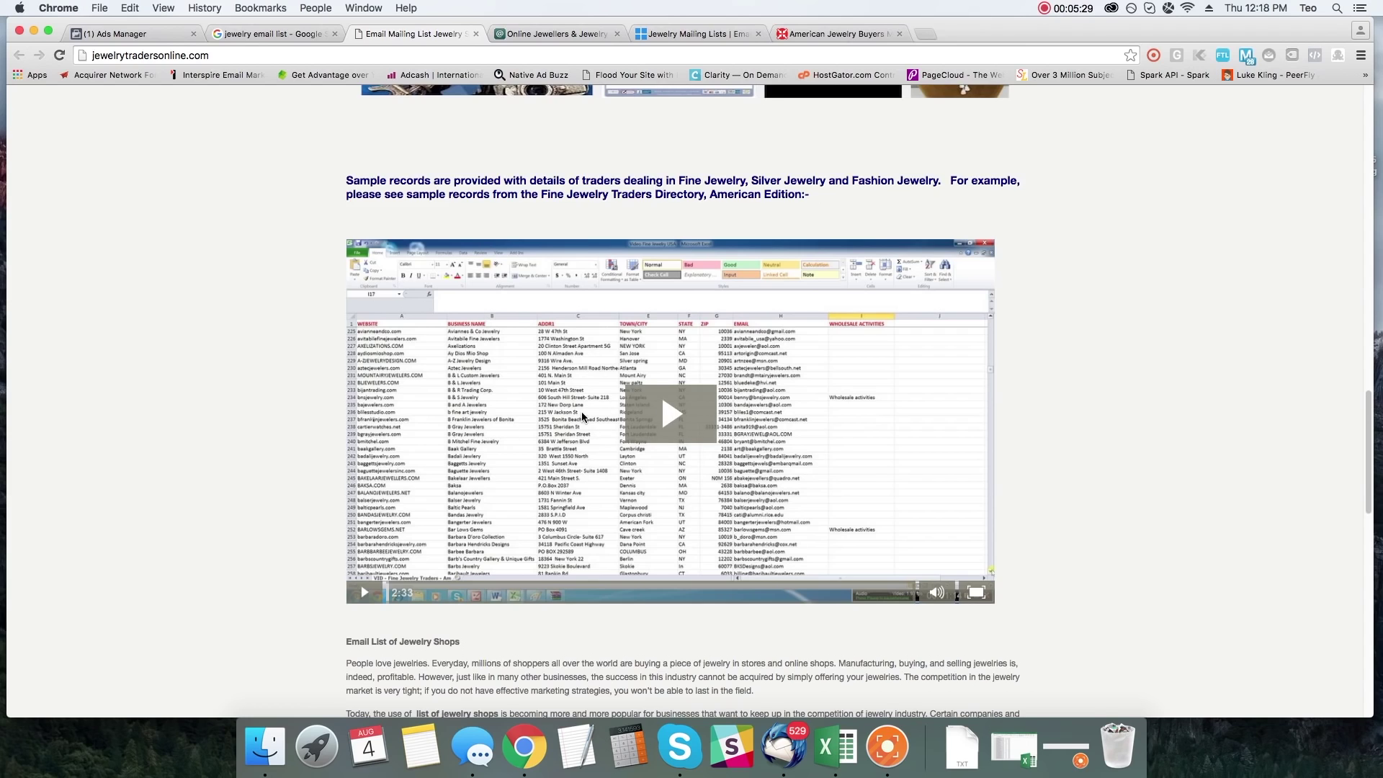
scroll(582, 412, down, 3)
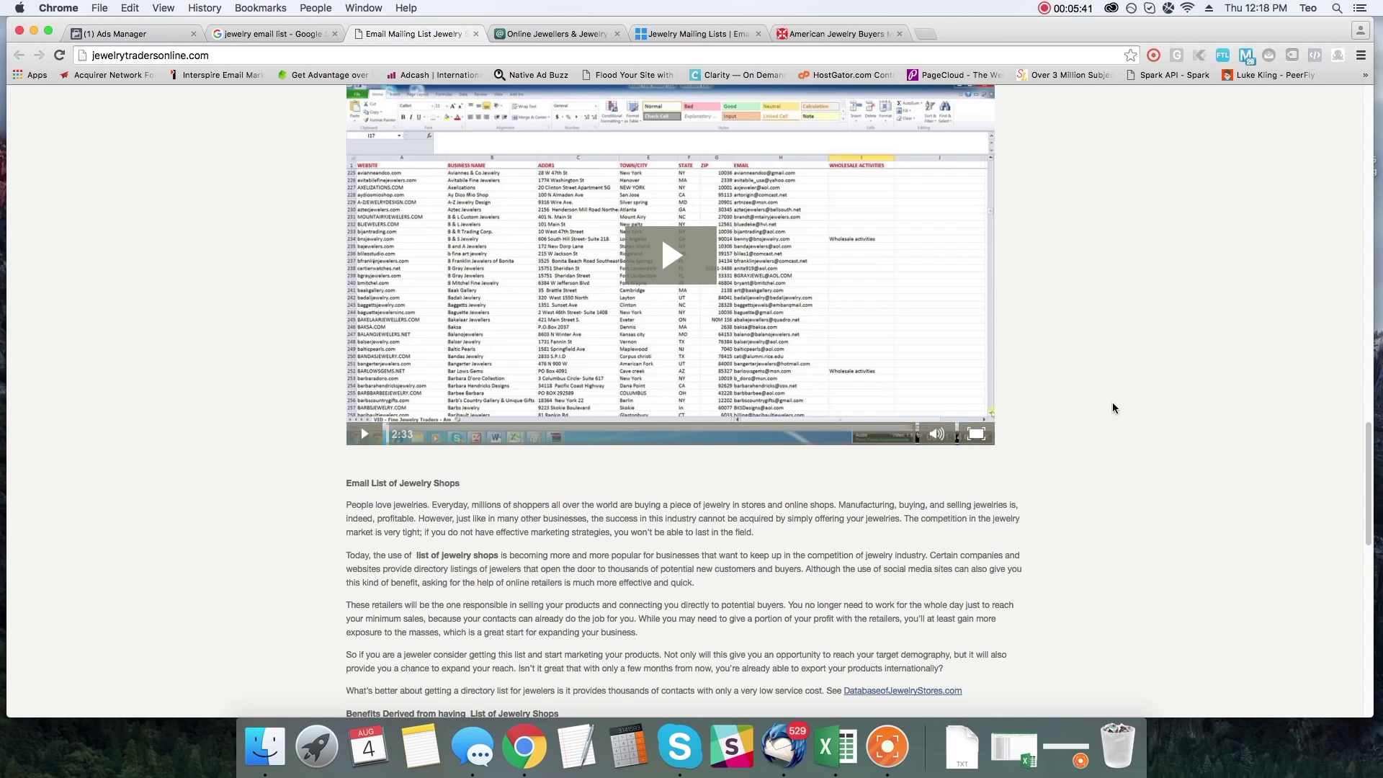
scroll(1113, 423, down, 6)
scroll(1105, 429, up, 12)
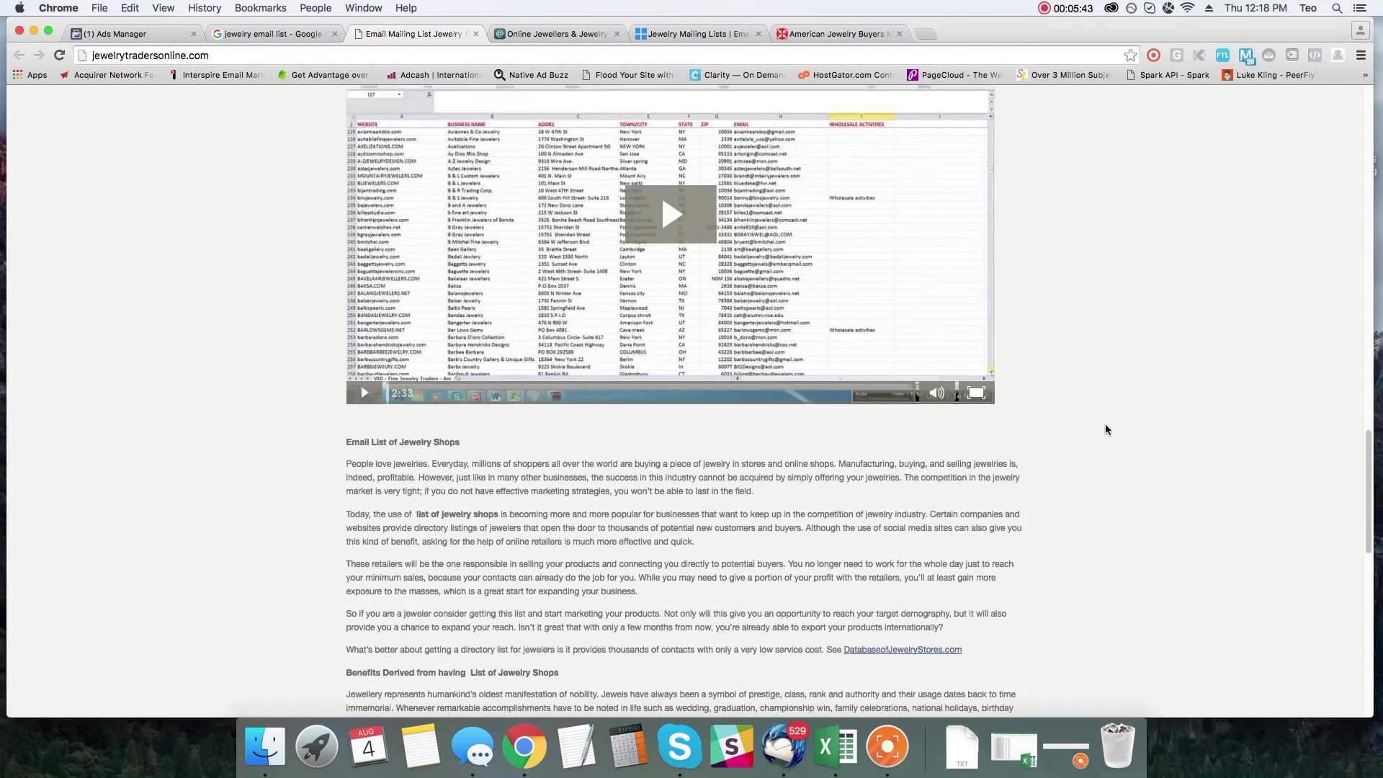
scroll(1102, 430, down, 8)
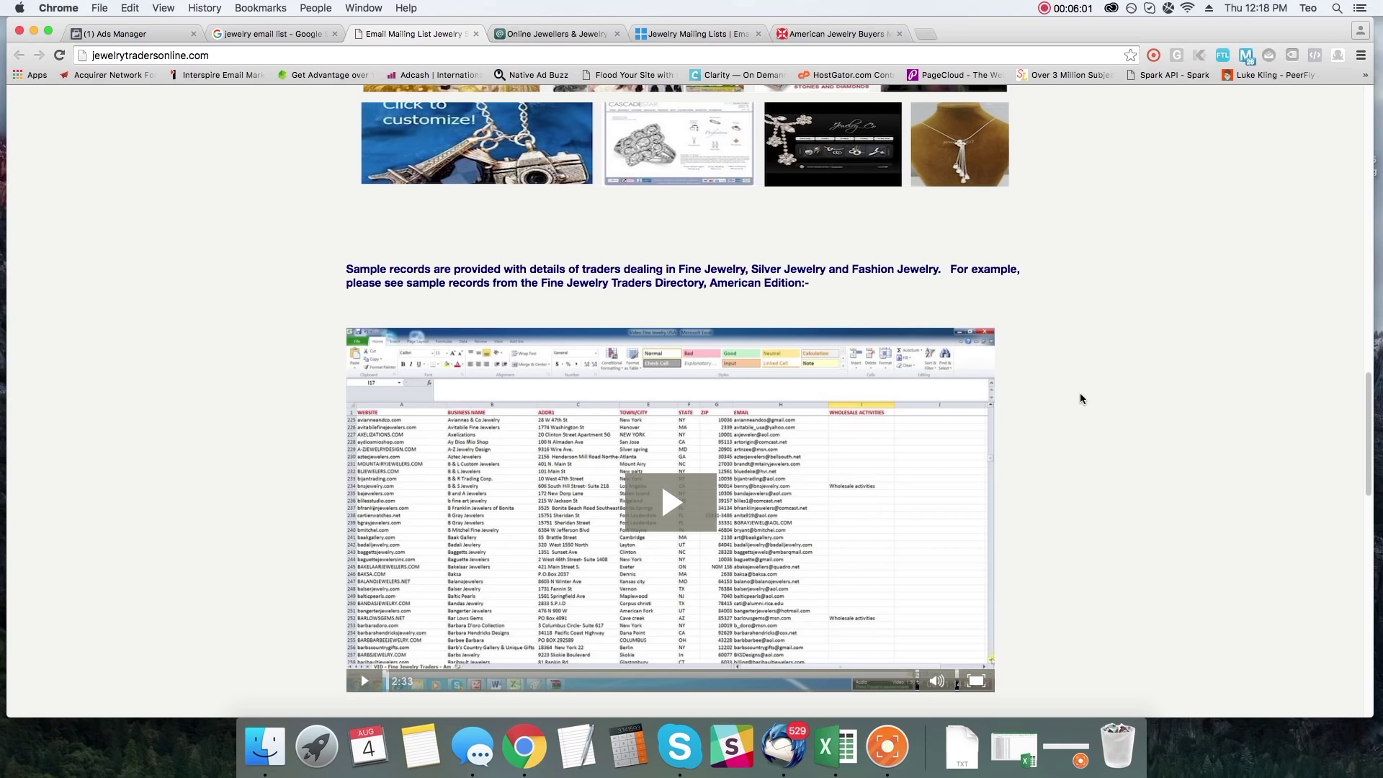
- Review the USA and UK jewelry retailer lists offered on databaseofjewelrystores.com
click(580, 29)
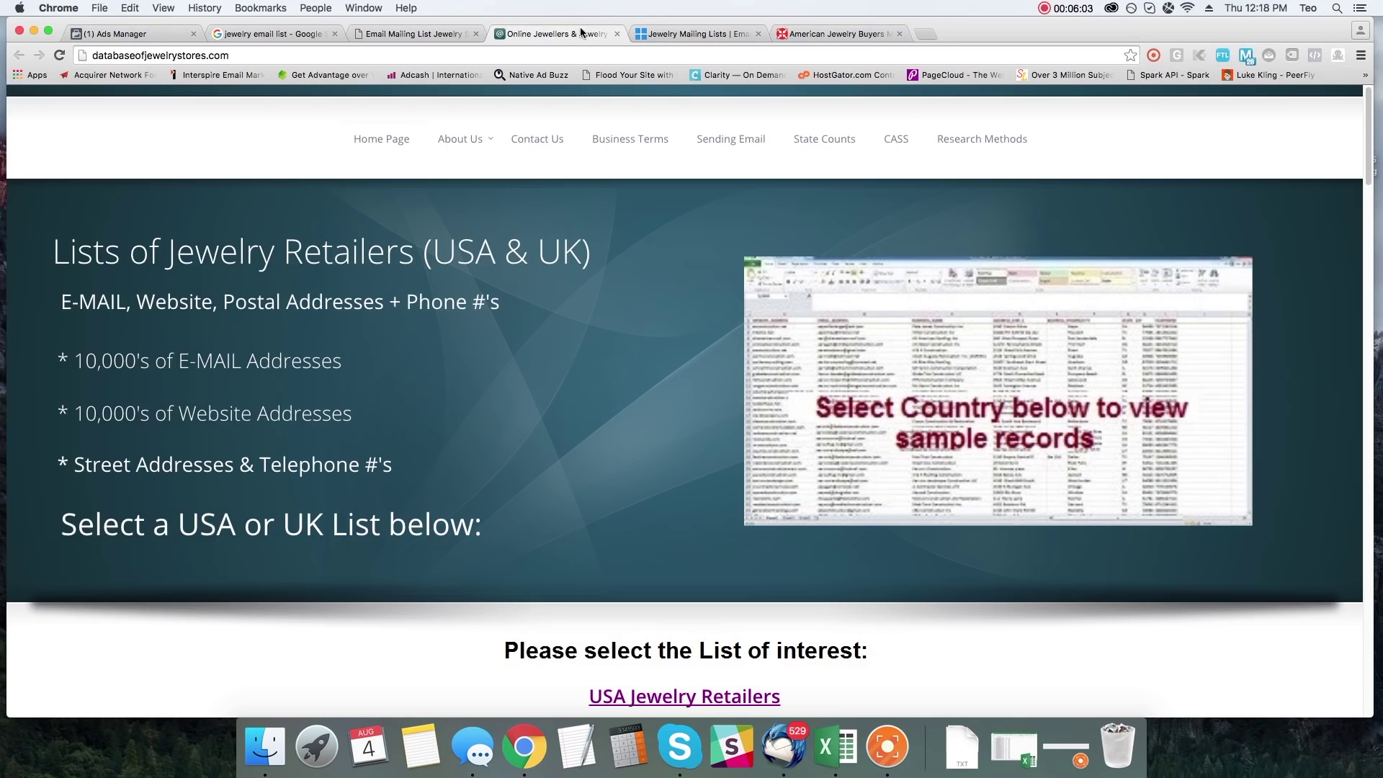
scroll(710, 386, down, 5)
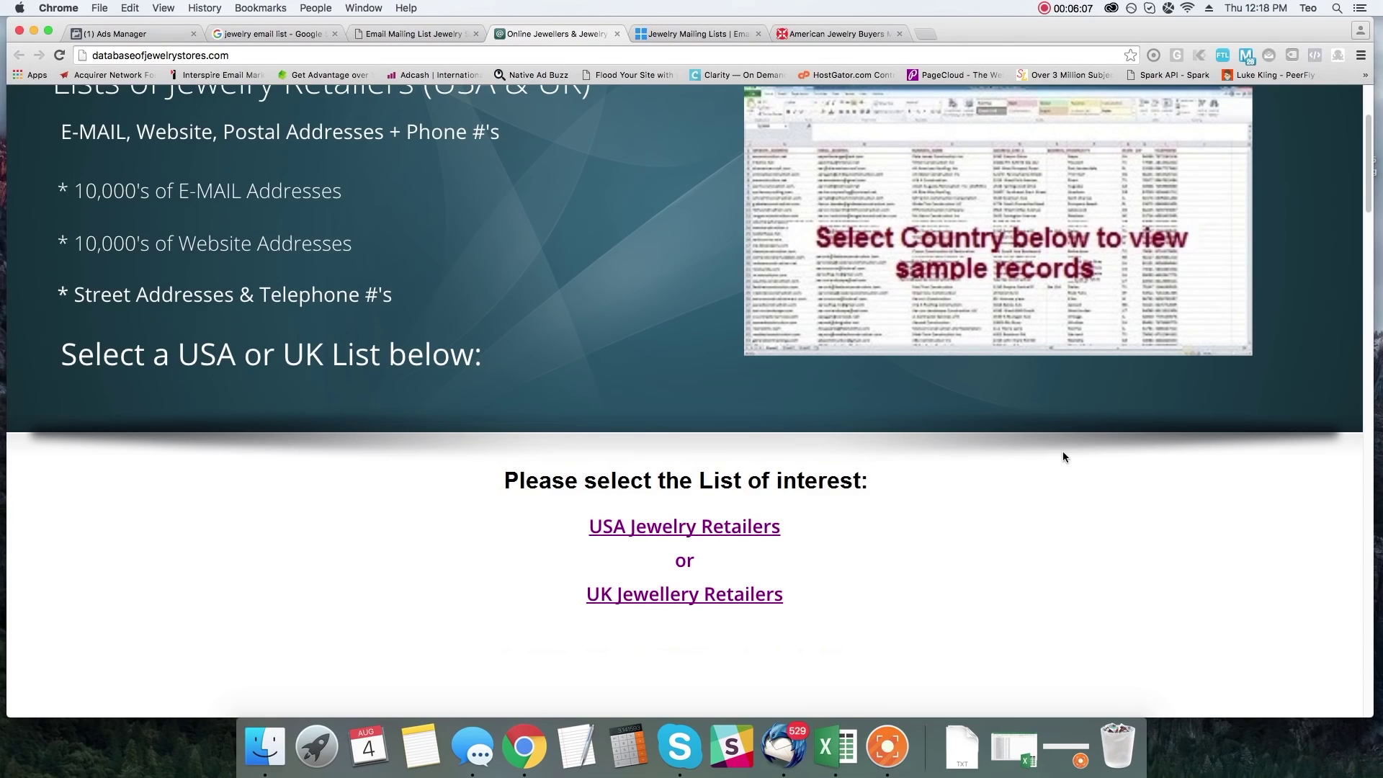
scroll(1062, 451, down, 5)
scroll(1028, 423, up, 8)
- Review the Exact Data table of jewelry mailing lists with its channels, universe counts and prices
click(679, 36)
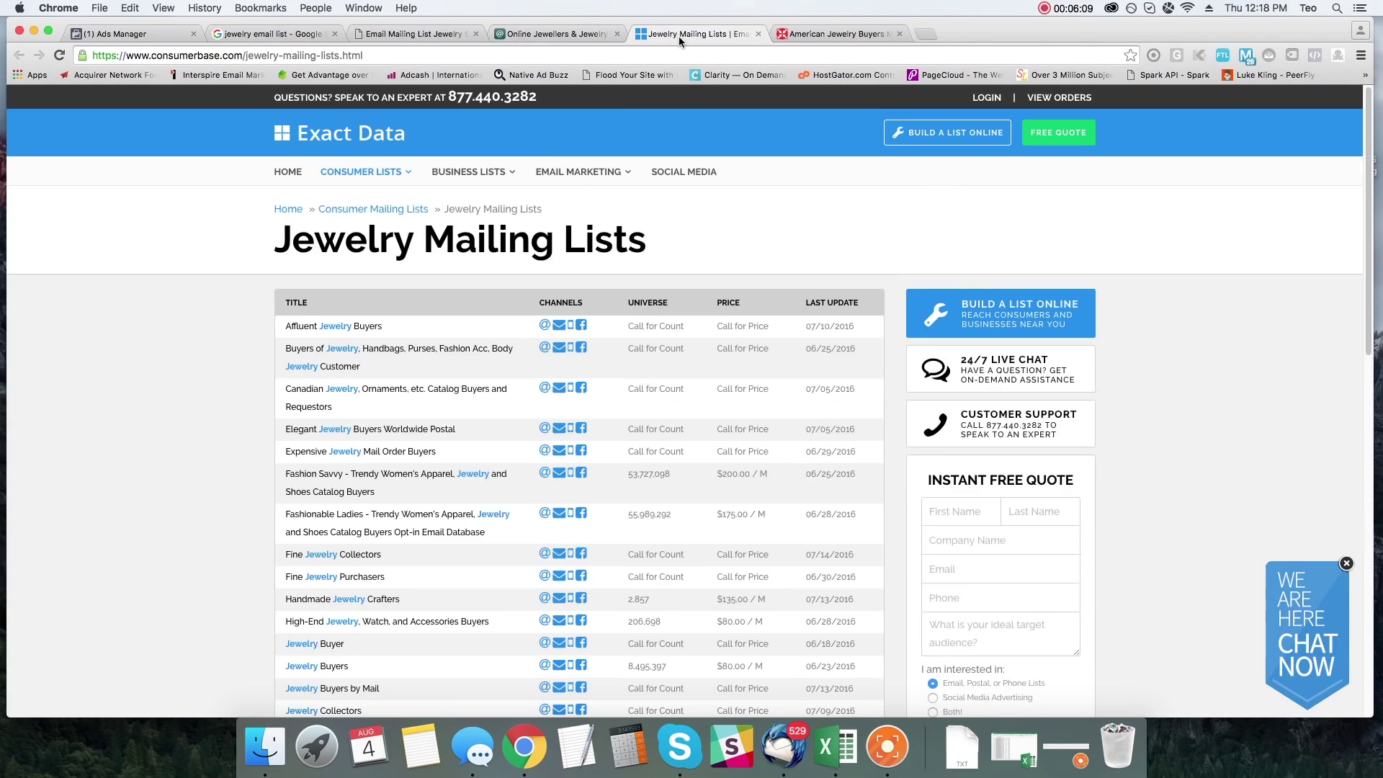
scroll(764, 139, down, 15)
scroll(845, 349, up, 15)
scroll(878, 360, down, 8)
scroll(877, 360, up, 8)
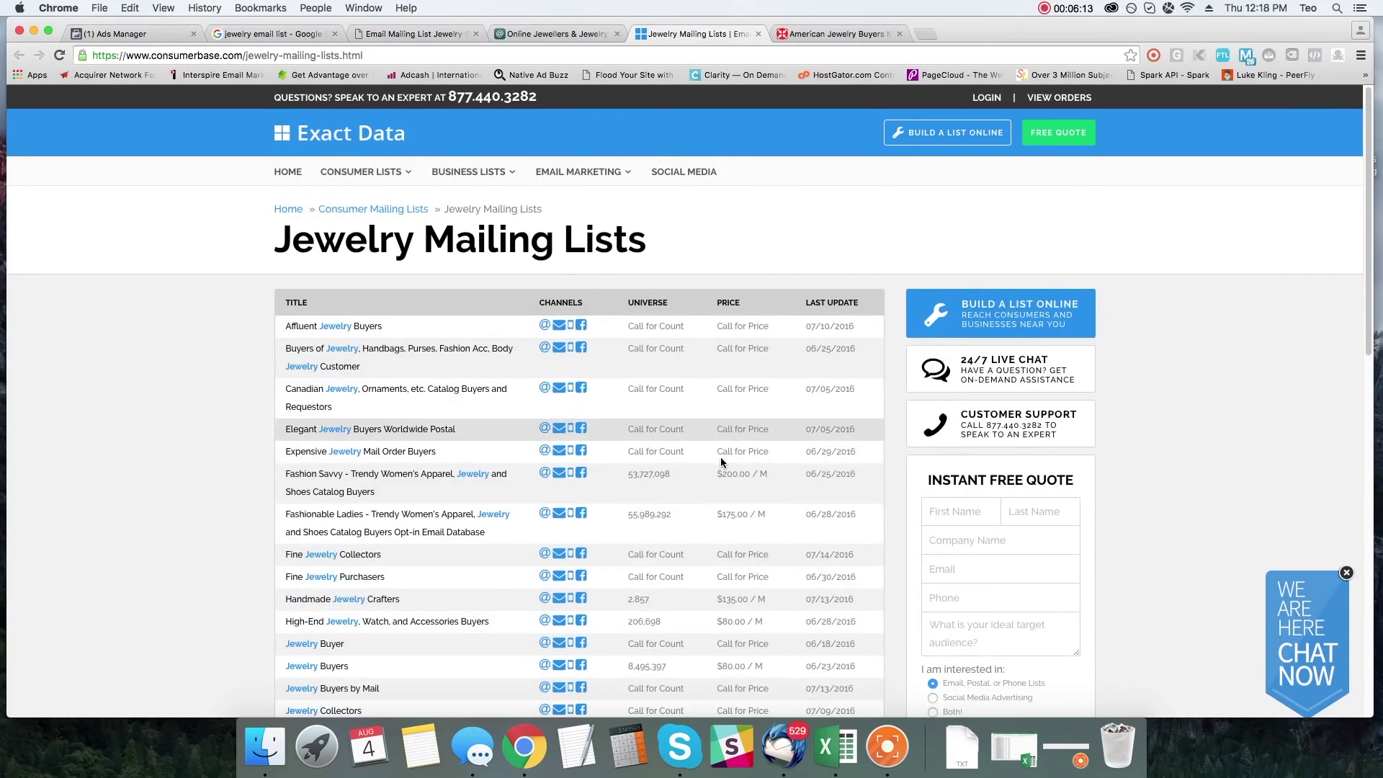
- Examine the NextMark data card of the American Jewelry Buyers Mailing List for pricing, description, selects, ordering instructions and related lists
click(812, 38)
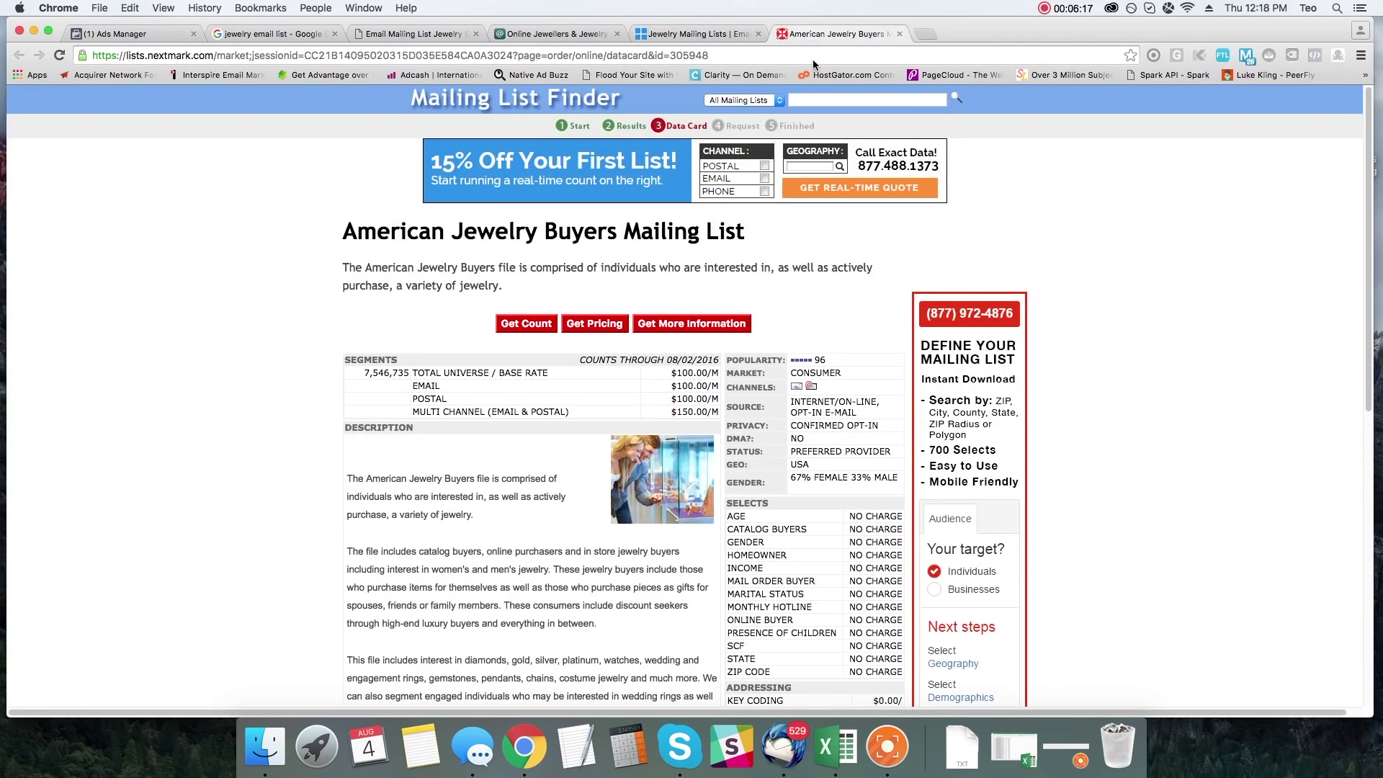
scroll(1074, 275, down, 2)
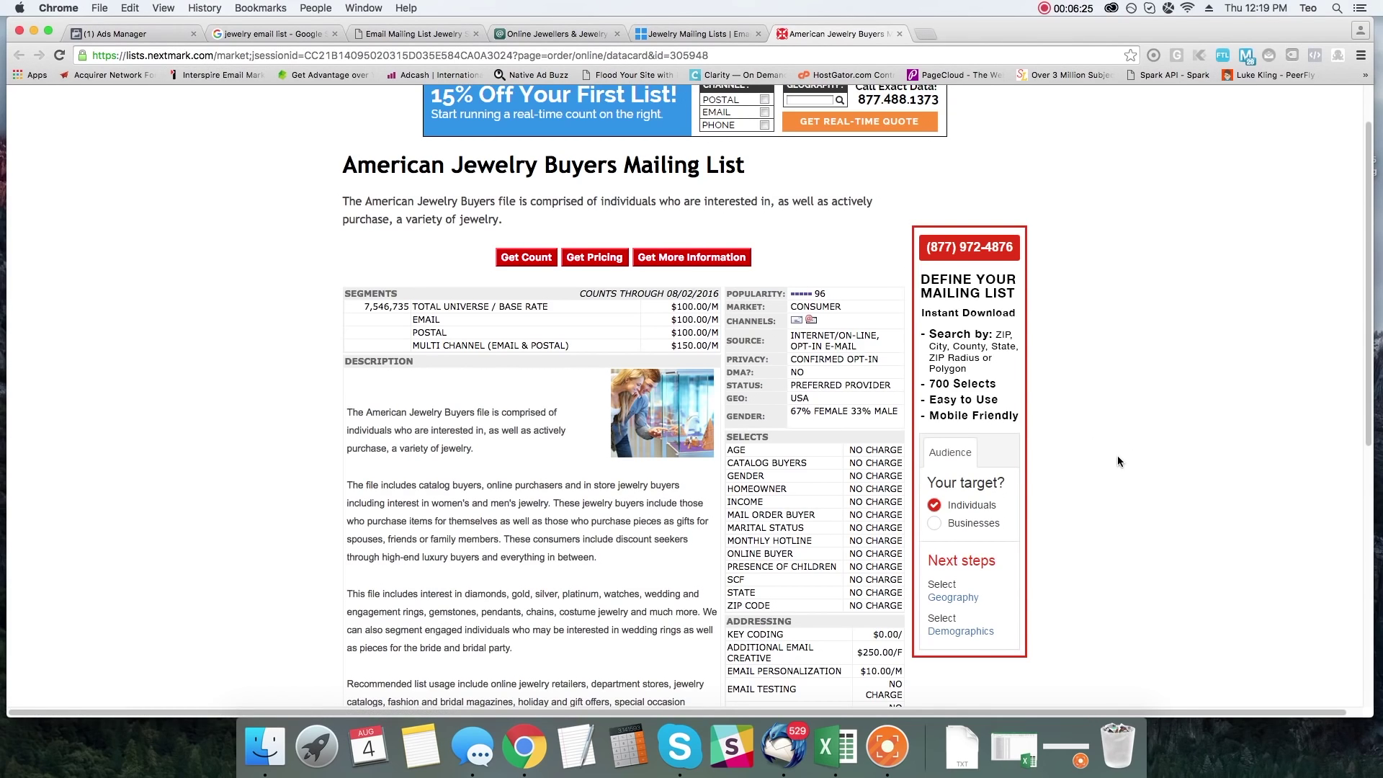
scroll(1126, 456, down, 10)
scroll(1121, 458, up, 8)
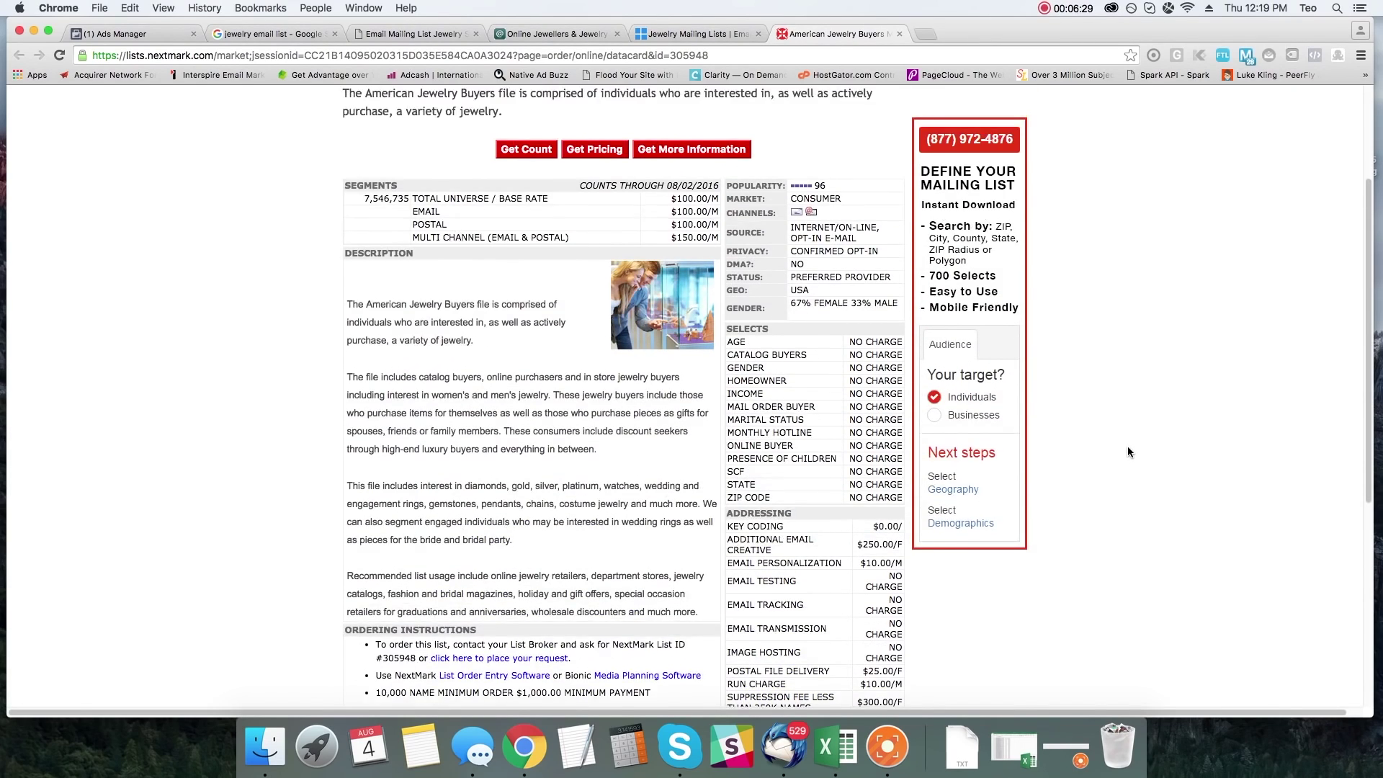
scroll(1139, 449, up, 4)
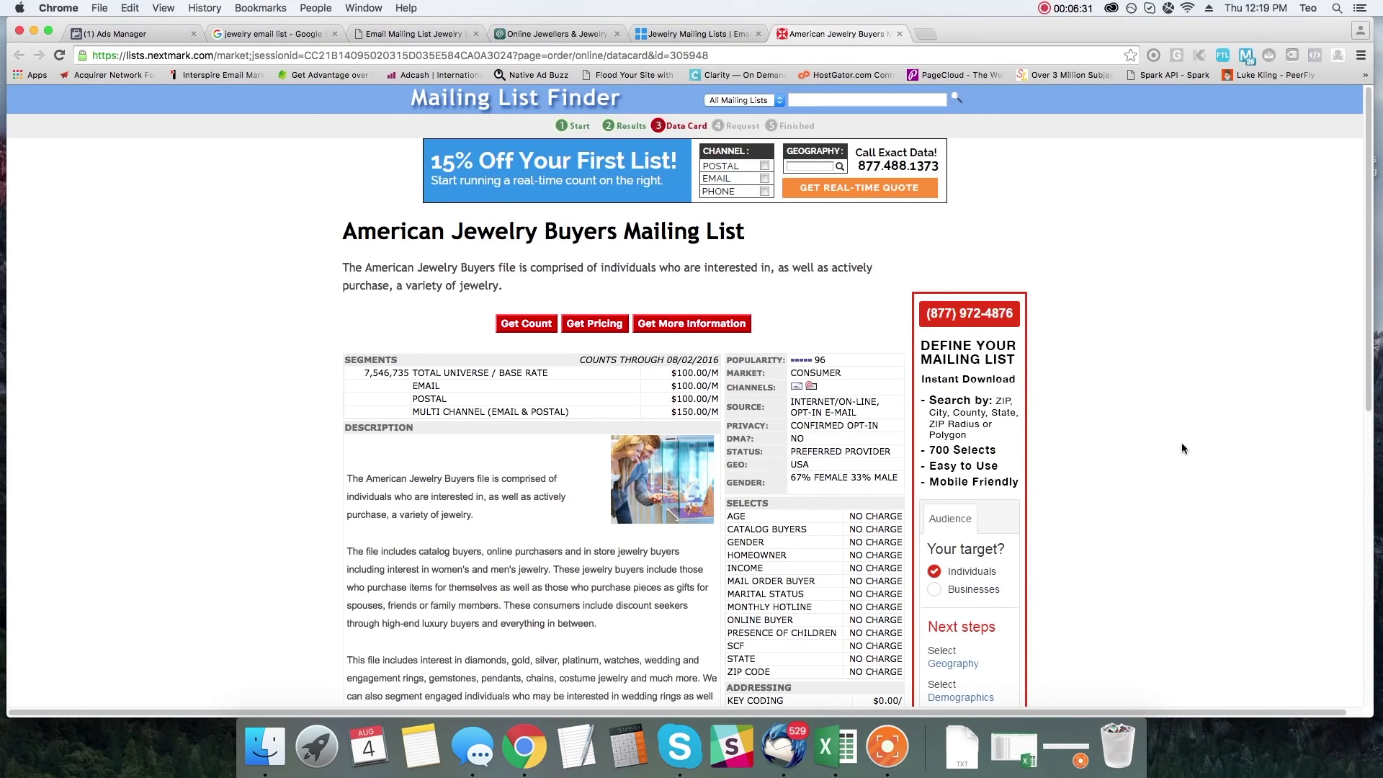
scroll(1182, 449, down, 6)
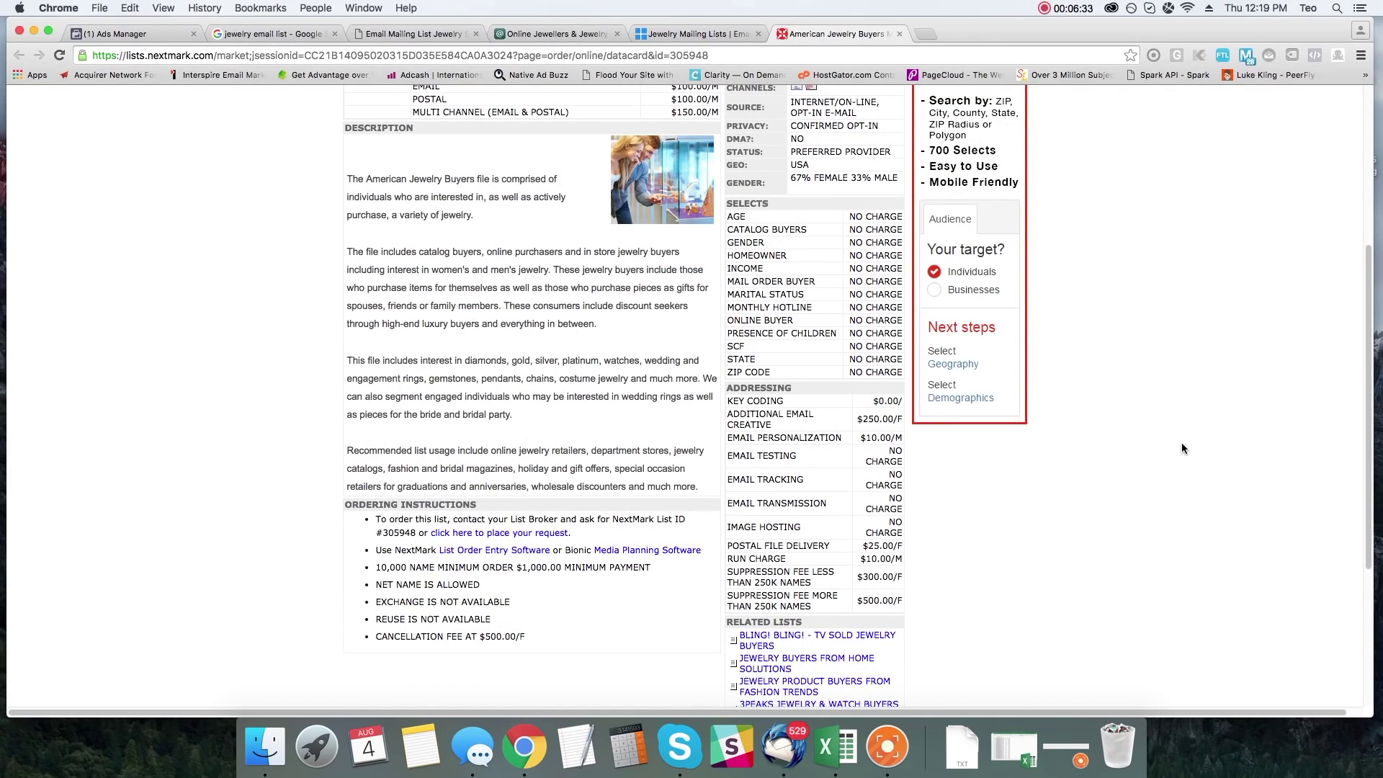
scroll(1181, 448, down, 1)
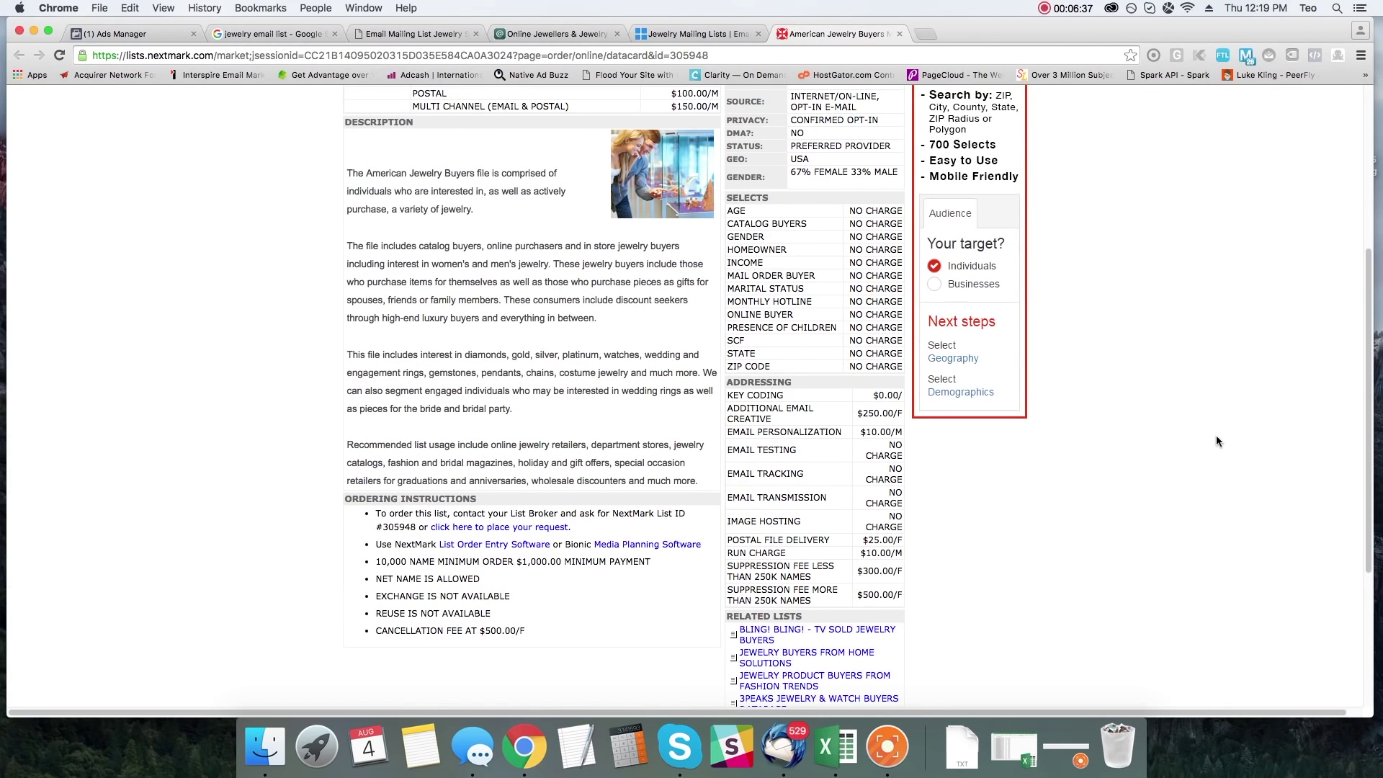
scroll(1196, 432, up, 6)
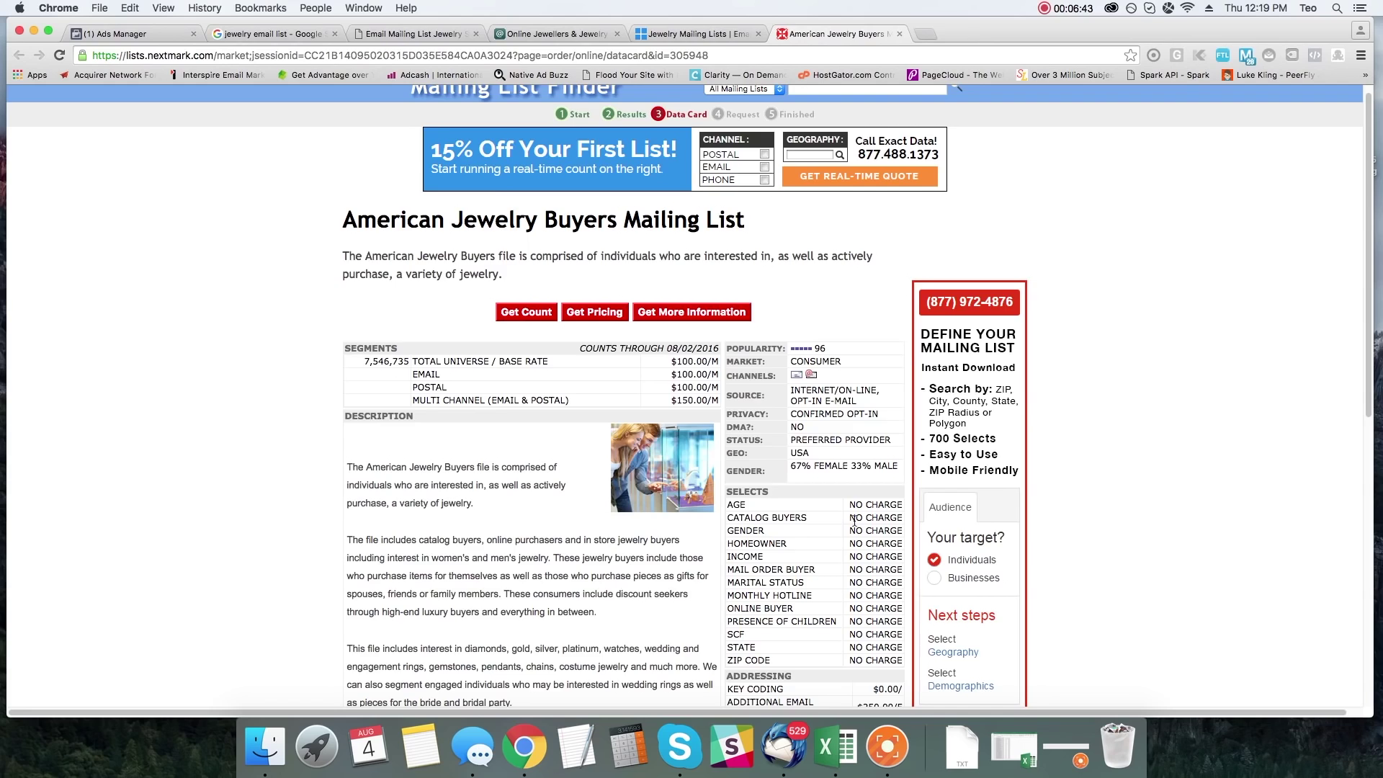
scroll(855, 521, down, 6)
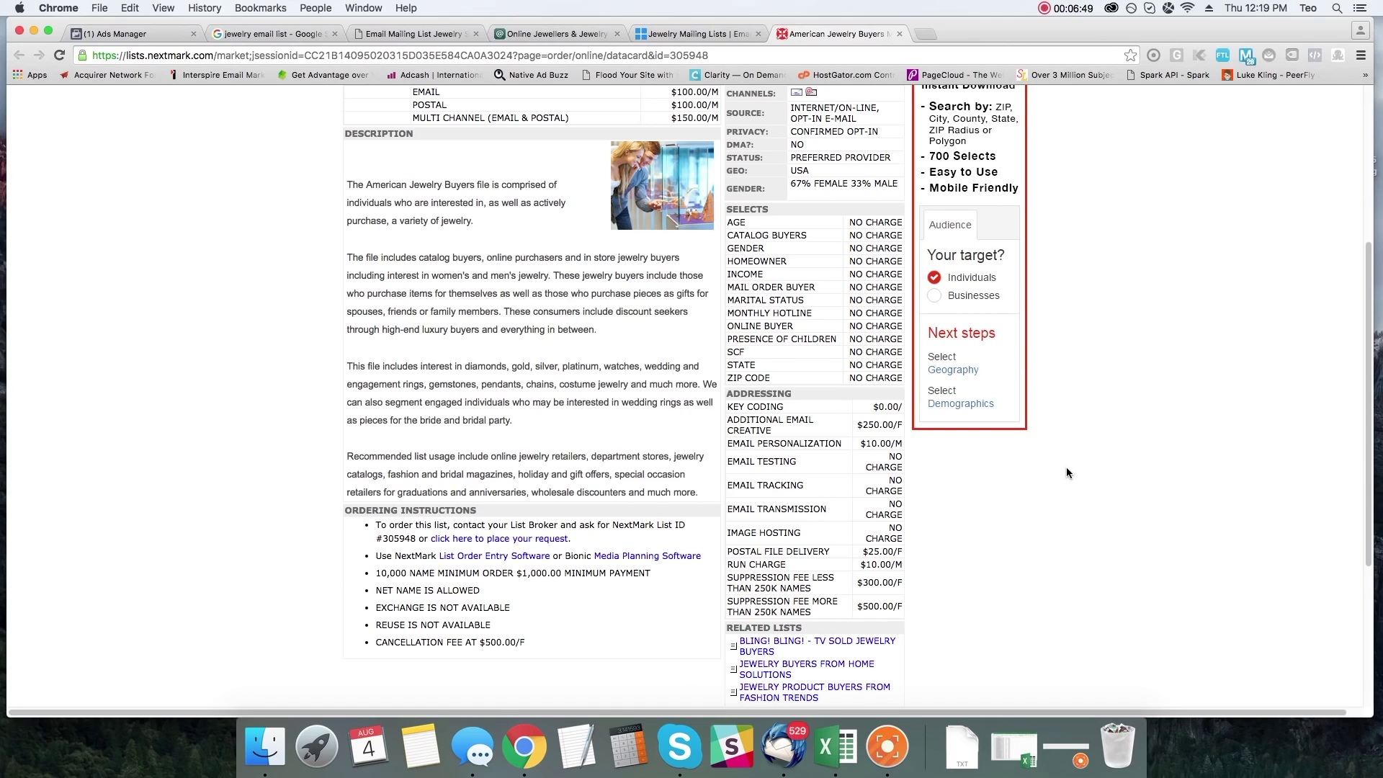
scroll(1067, 469, up, 6)
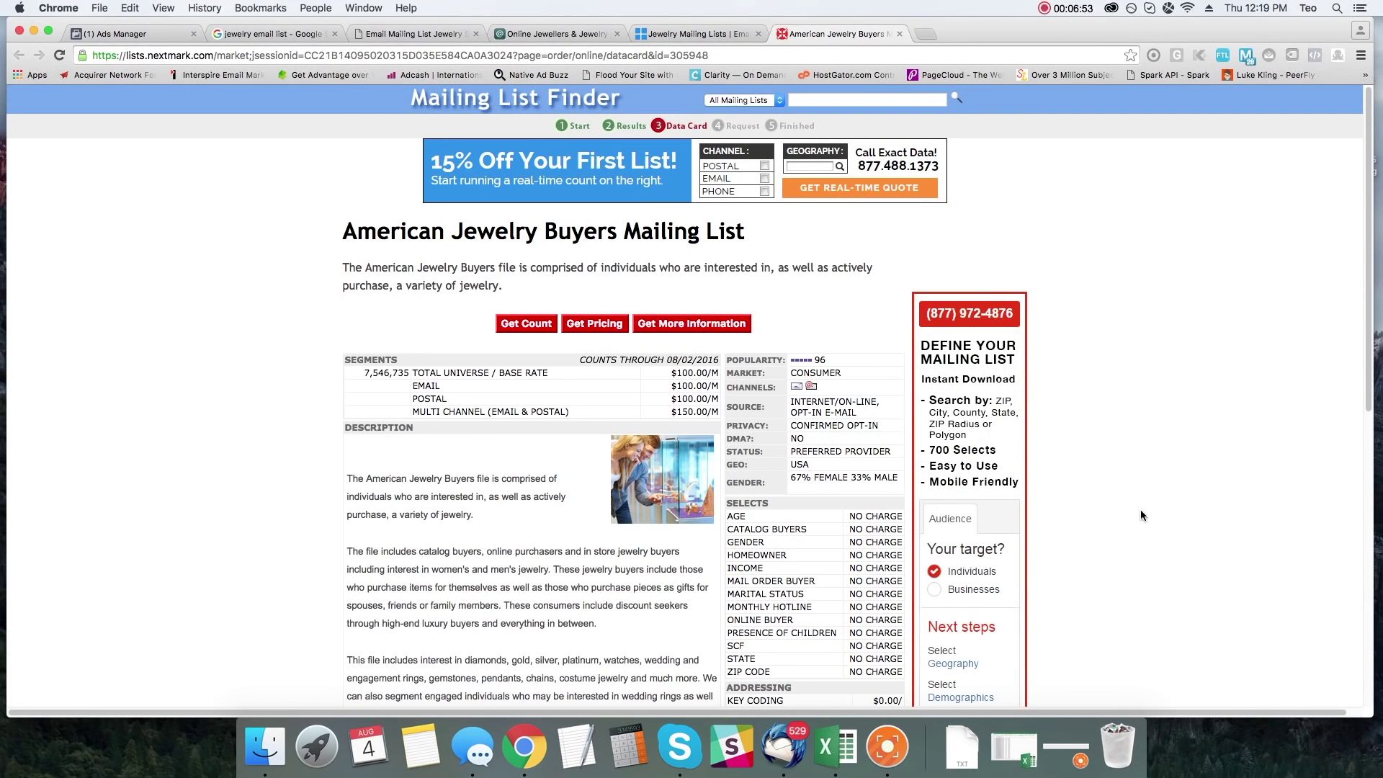
scroll(1140, 509, down, 5)
scroll(1142, 509, down, 6)
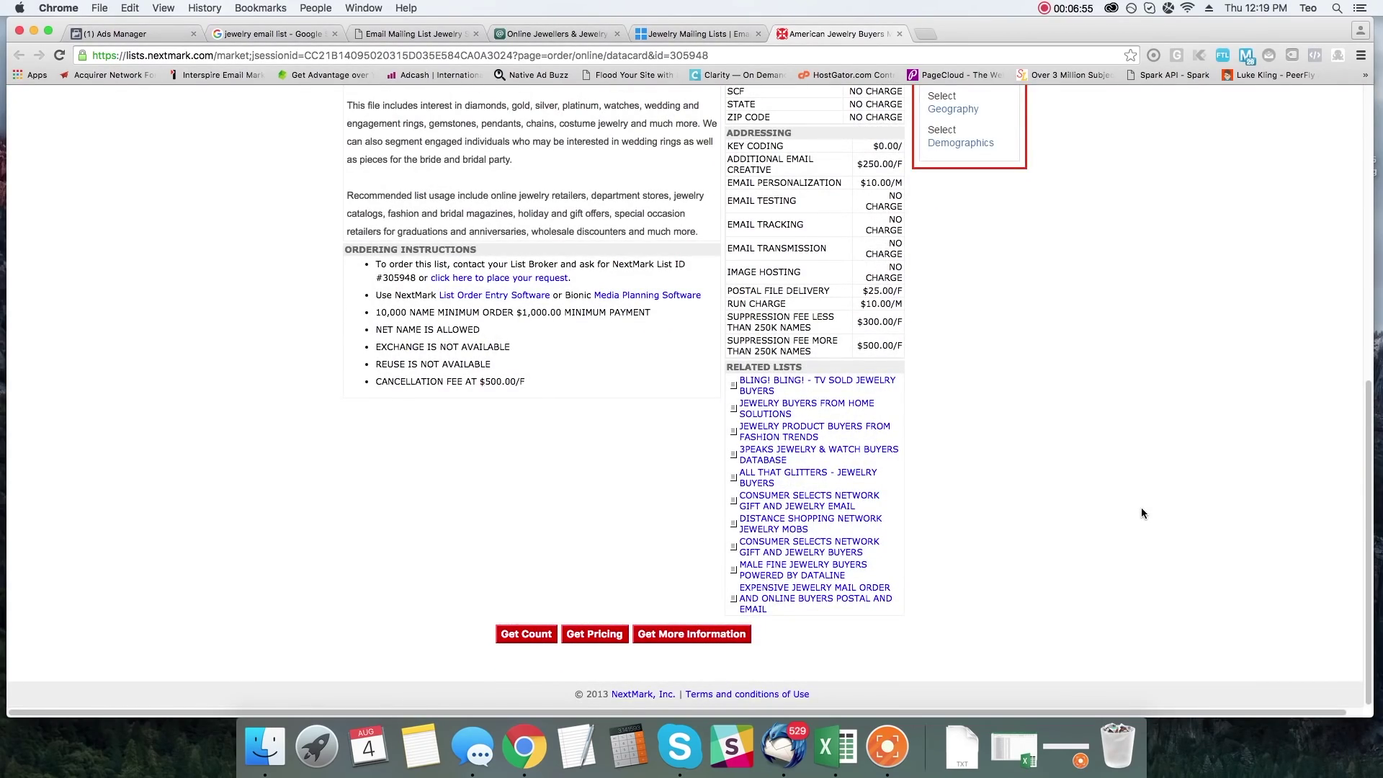
scroll(1141, 513, up, 11)
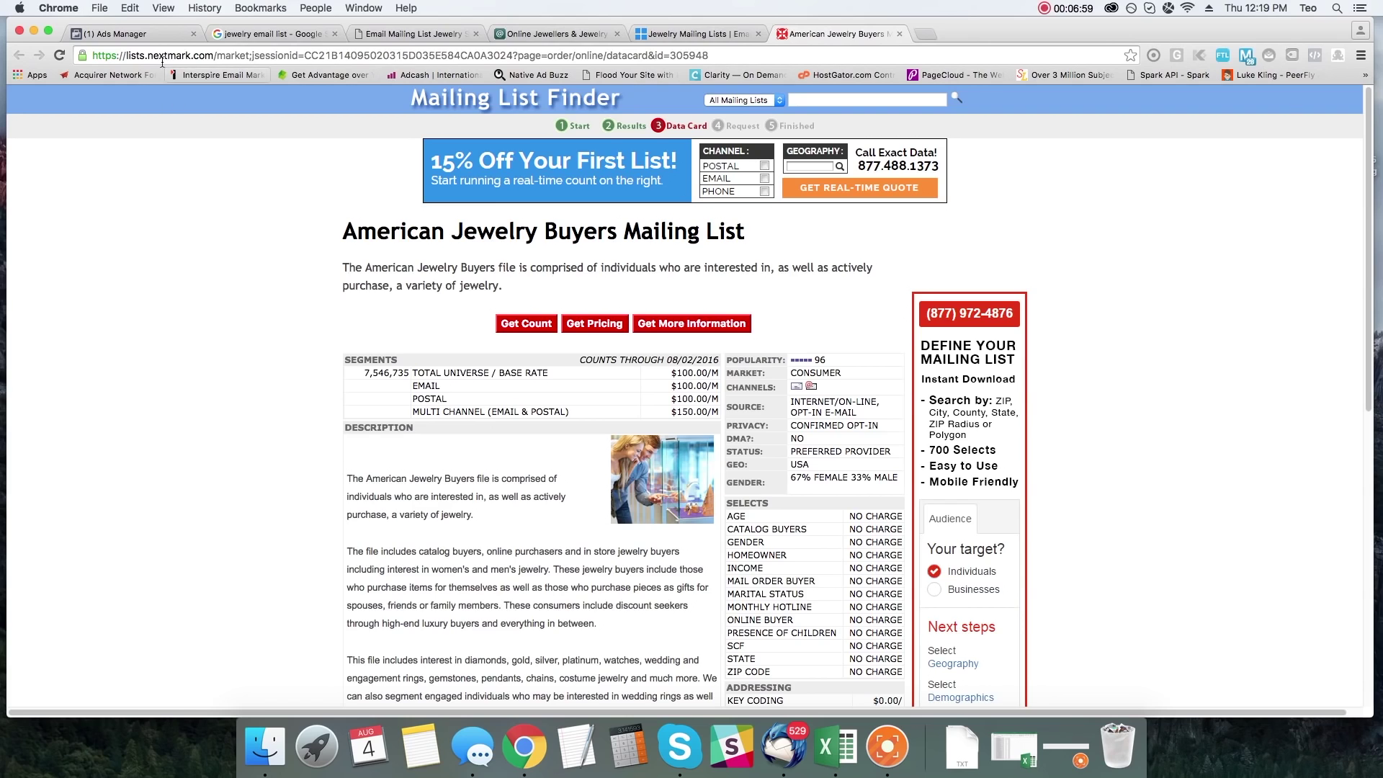
- Return to the Google search, search for "health email list" and look through the results down to the related searches
click(268, 33)
drag(141, 108, 96, 107)
text(h email list)
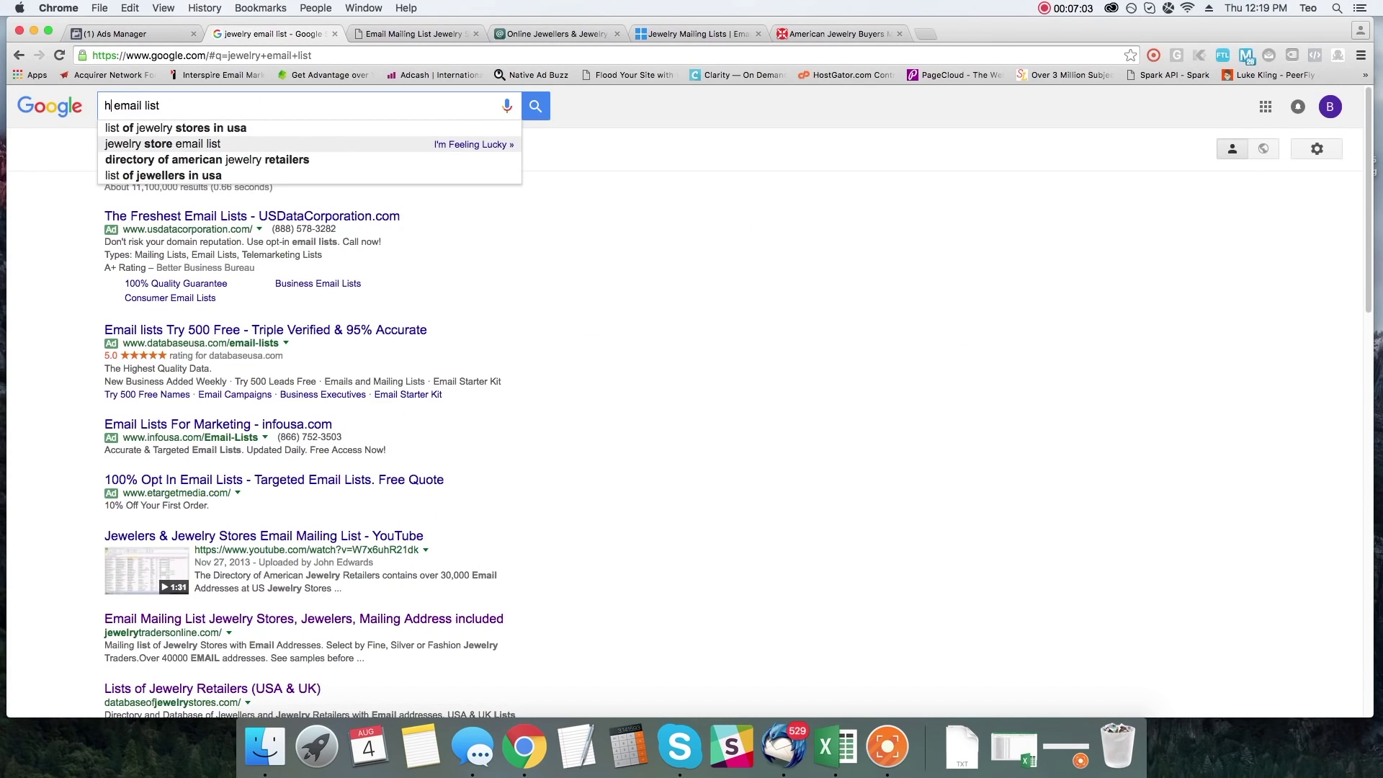
text(ealth)
key(Return)
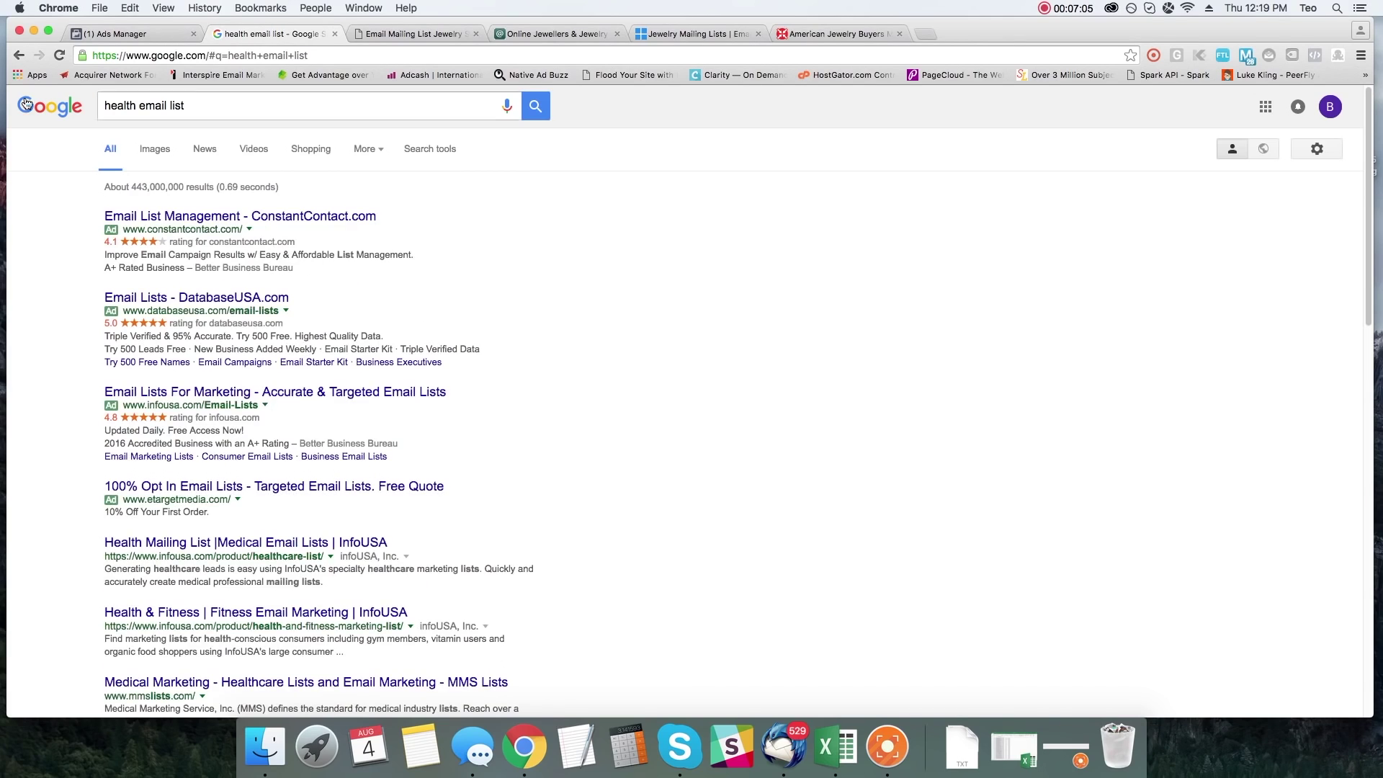
scroll(670, 413, down, 5)
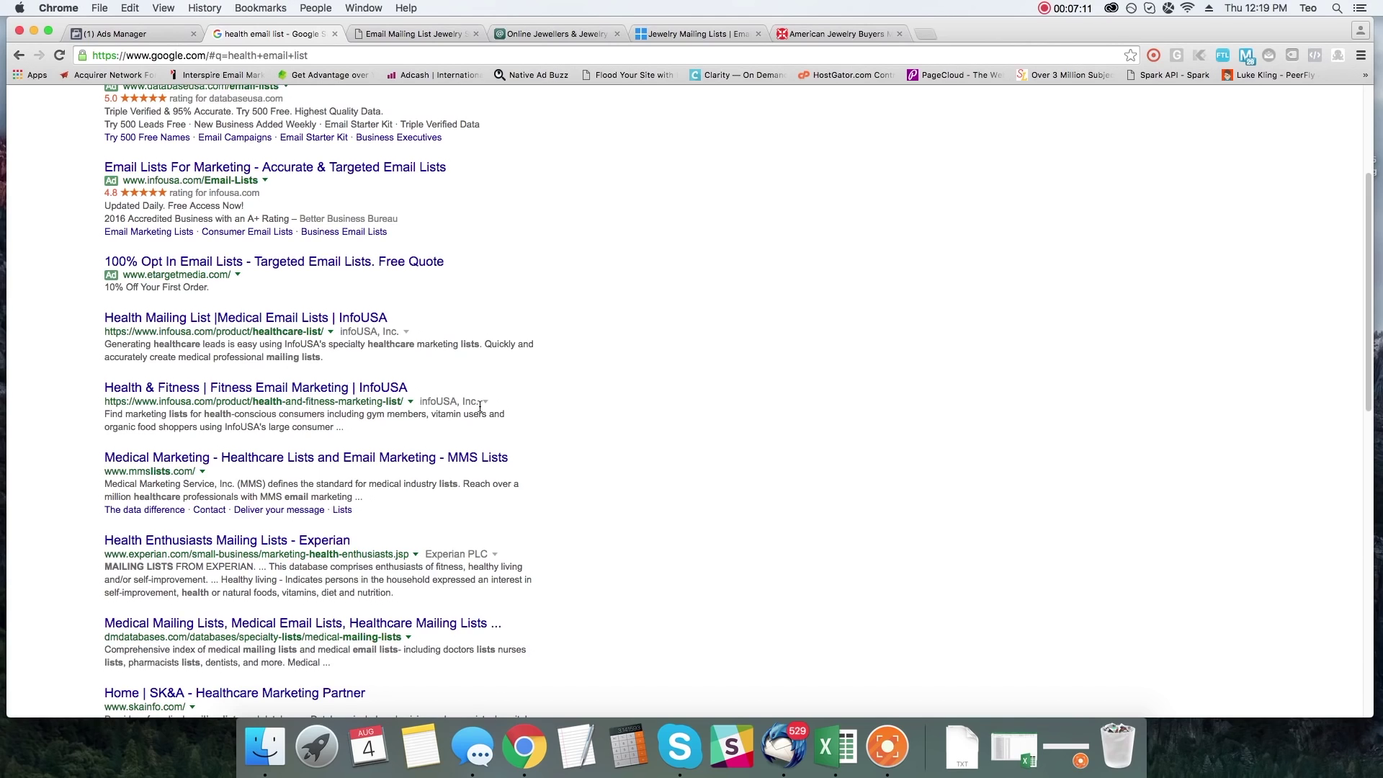
scroll(455, 441, down, 2)
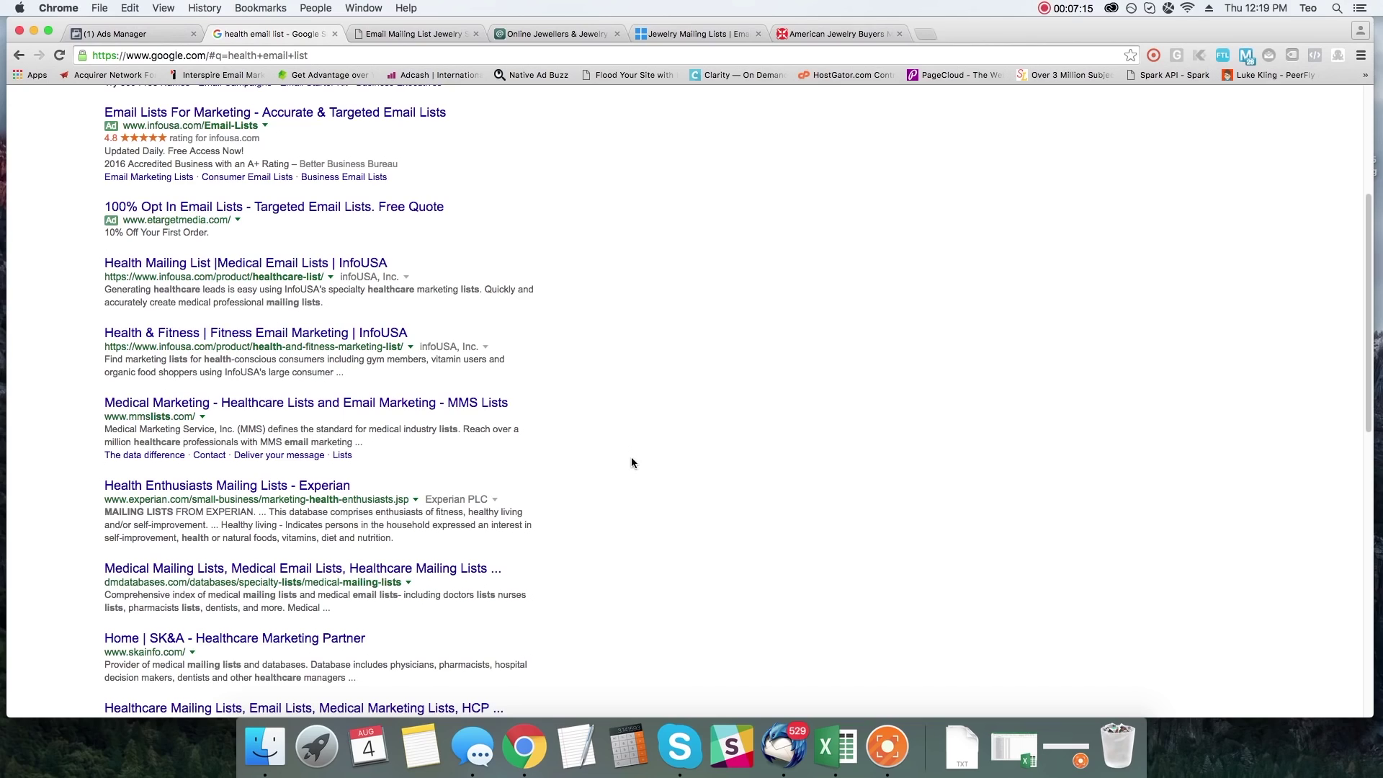
scroll(632, 462, down, 10)
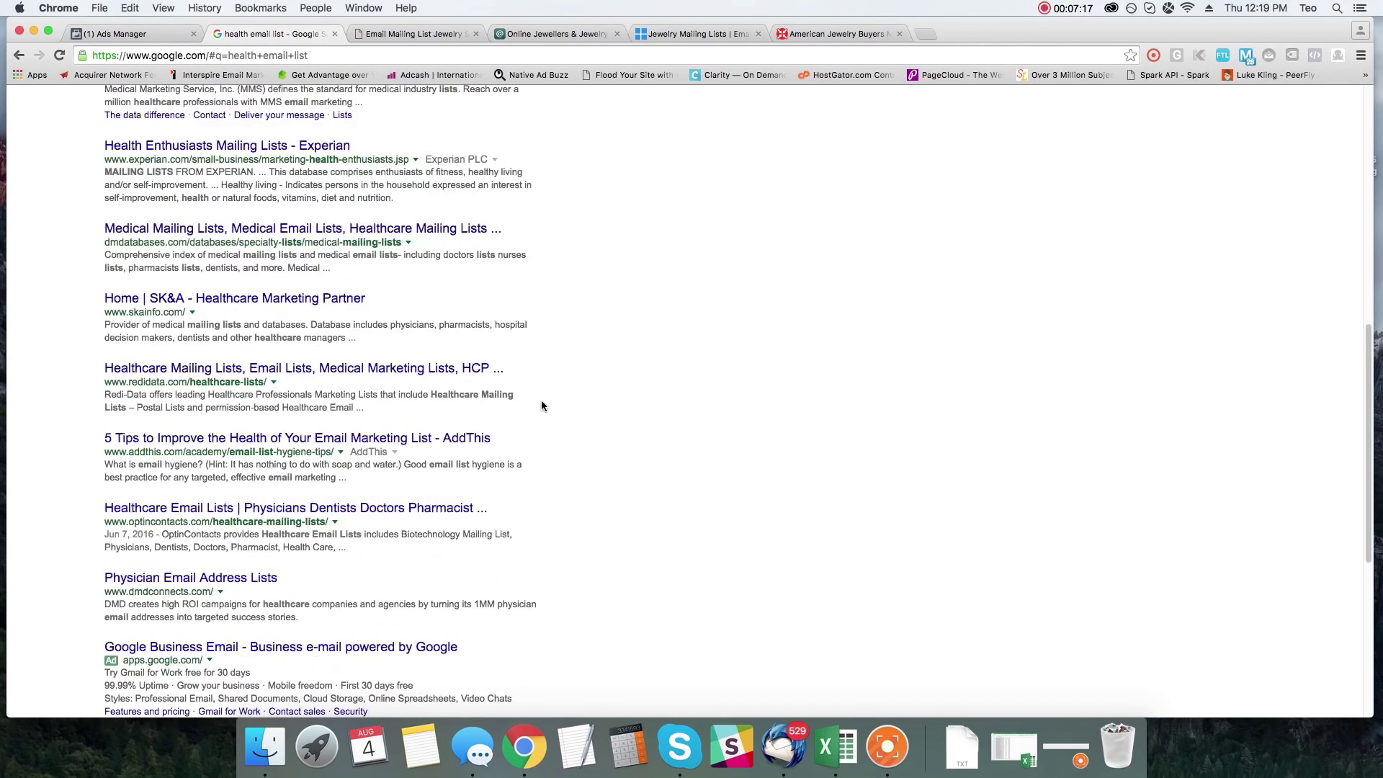
scroll(640, 371, down, 12)
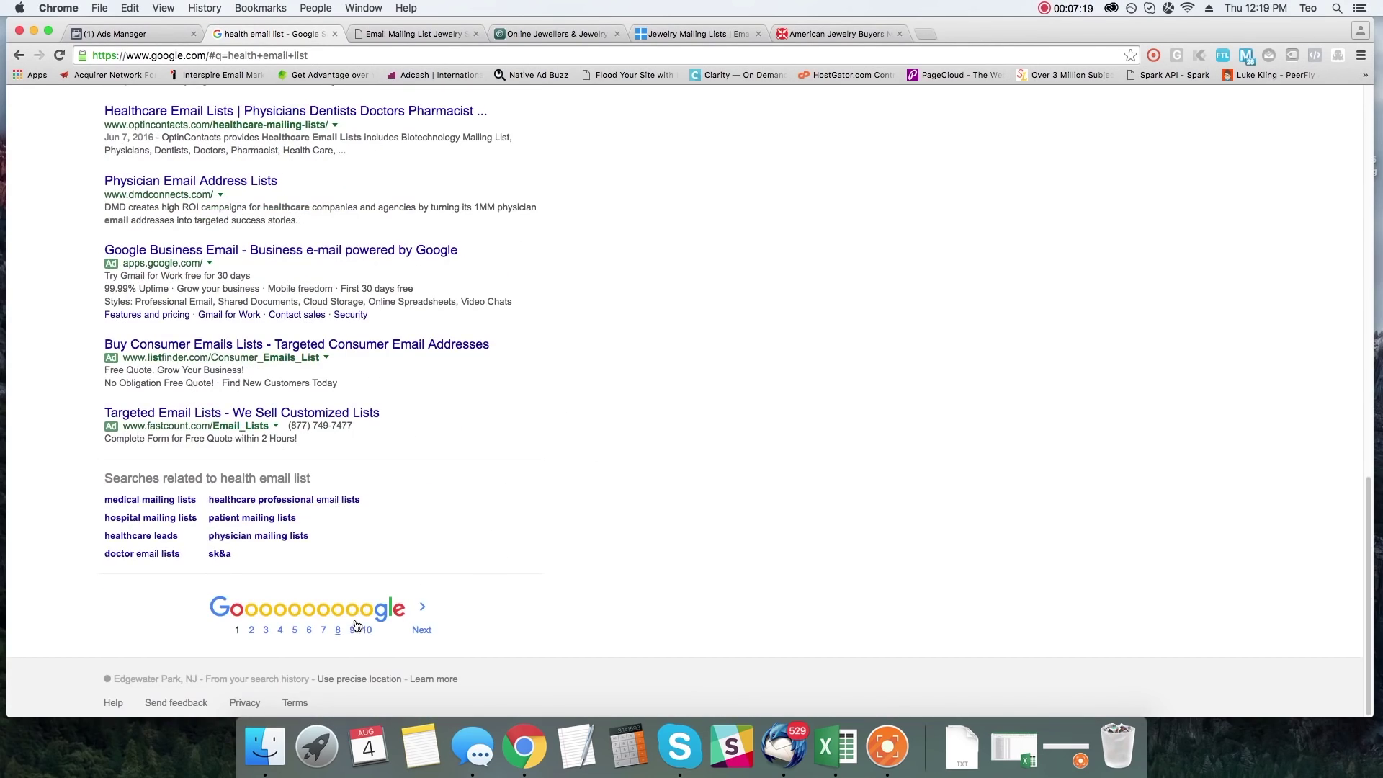
- Look through the second page of Google results for "health email list"
click(426, 621)
scroll(624, 452, down, 3)
scroll(624, 450, down, 16)
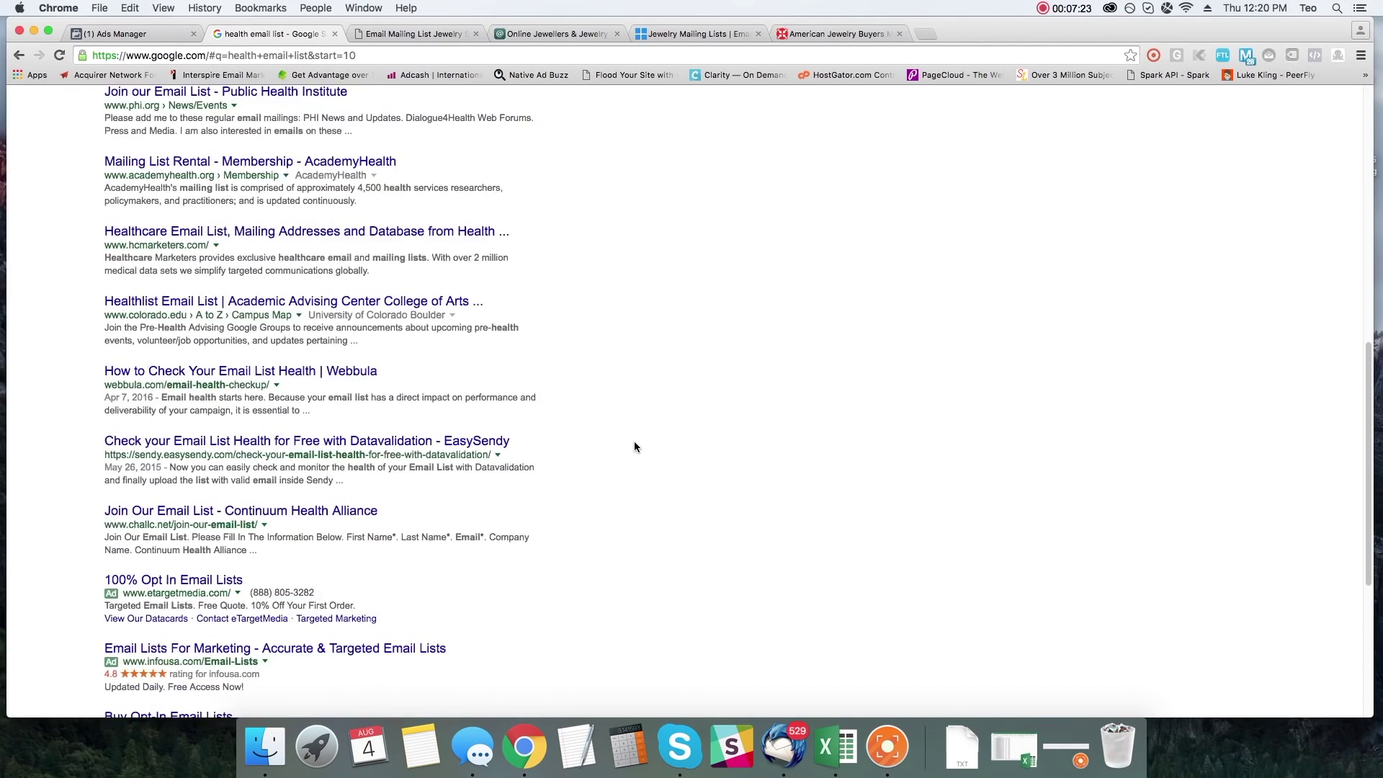
scroll(637, 439, up, 15)
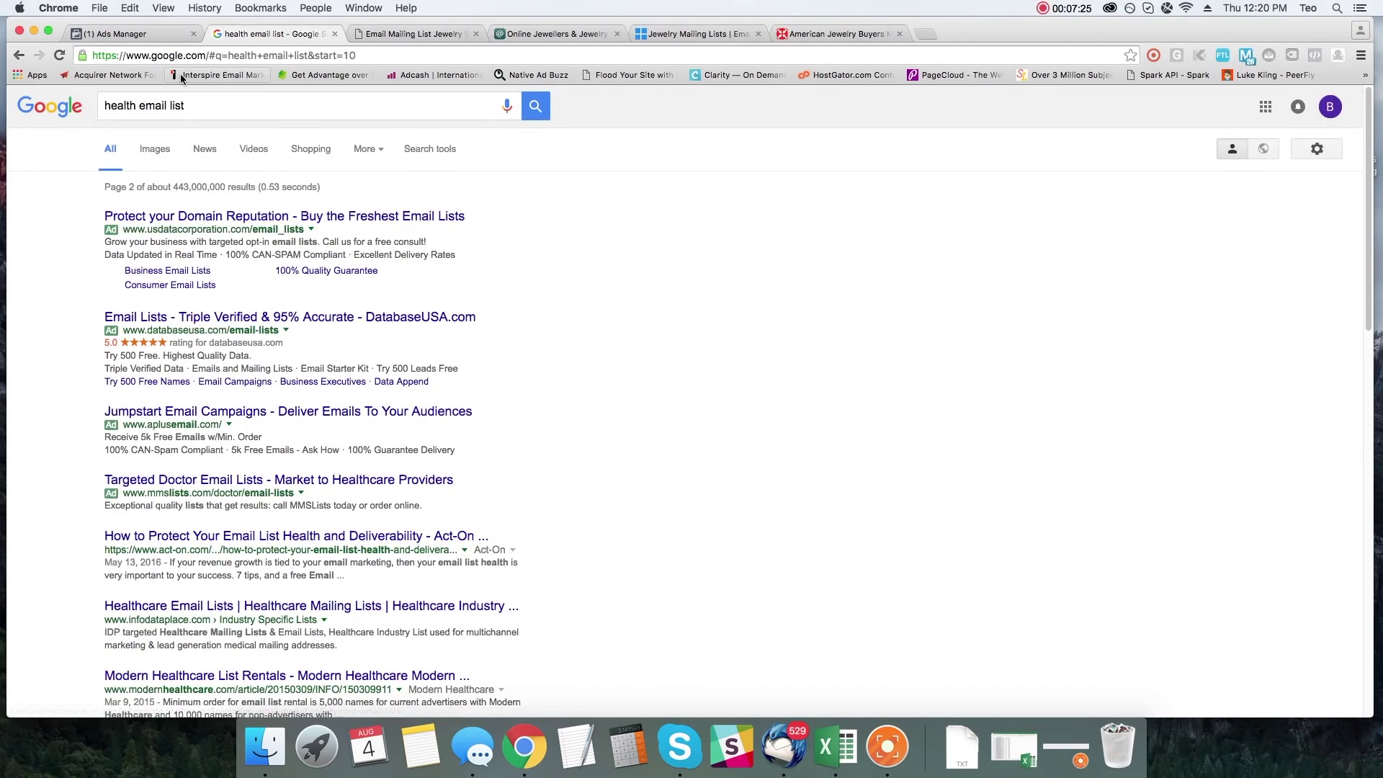
- Switch to Facebook Ads Manager, view the Customer File upload form for a new custom audience, and close it without creating anything
click(163, 37)
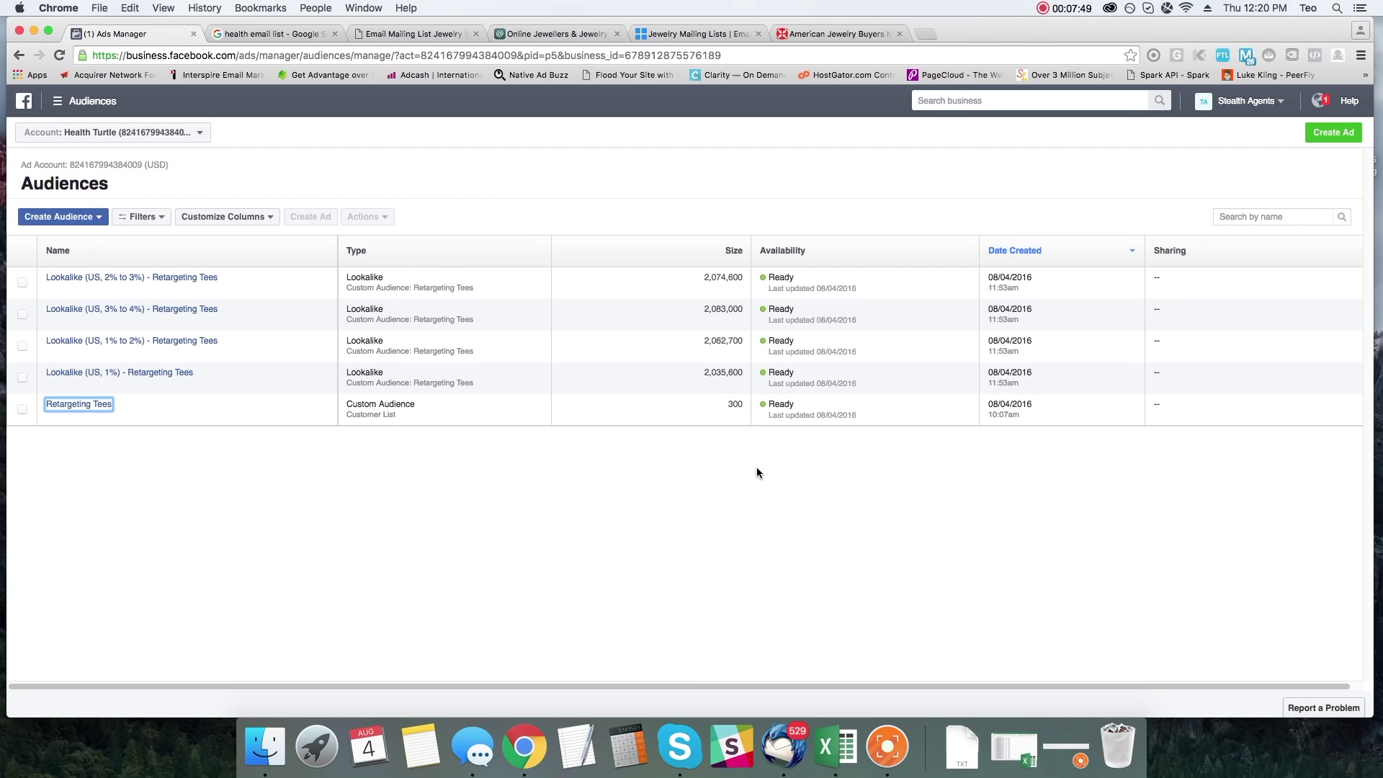
click(657, 515)
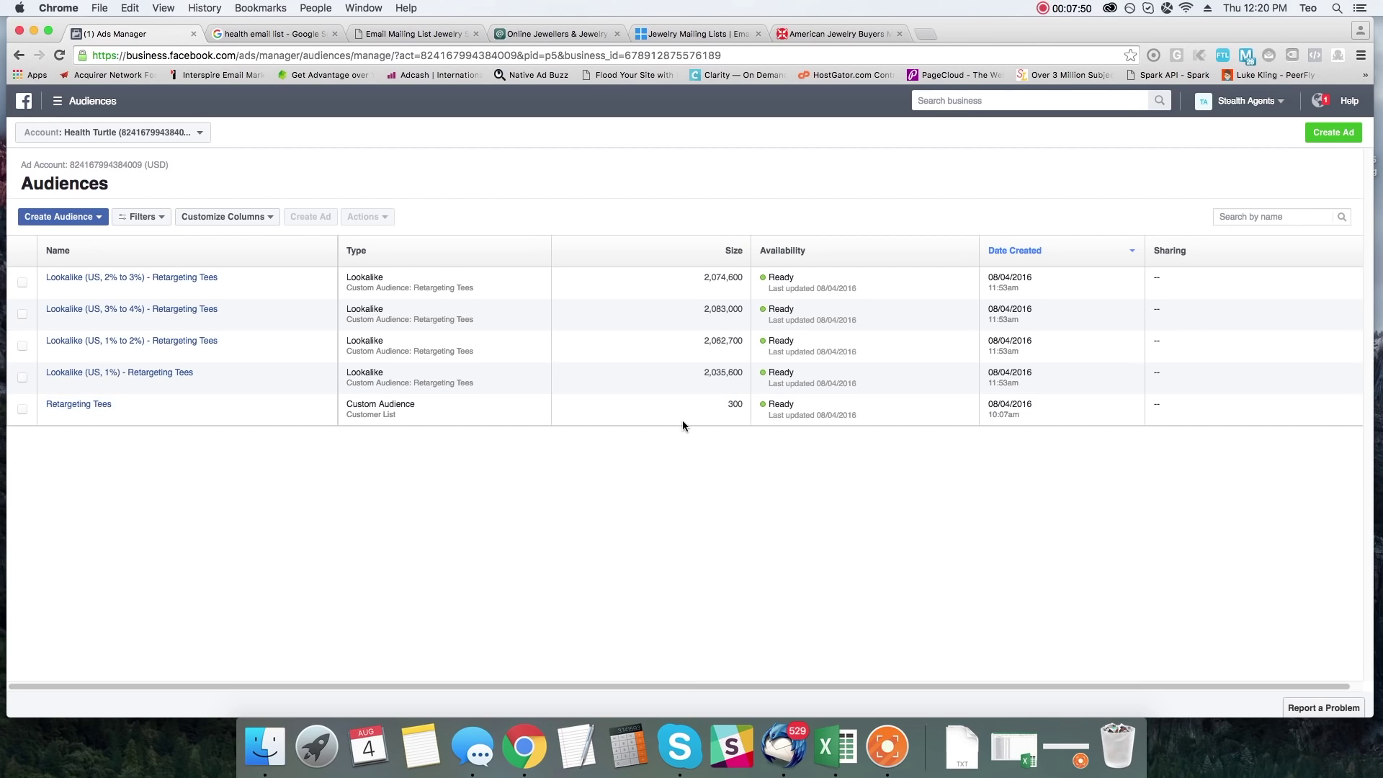
click(59, 219)
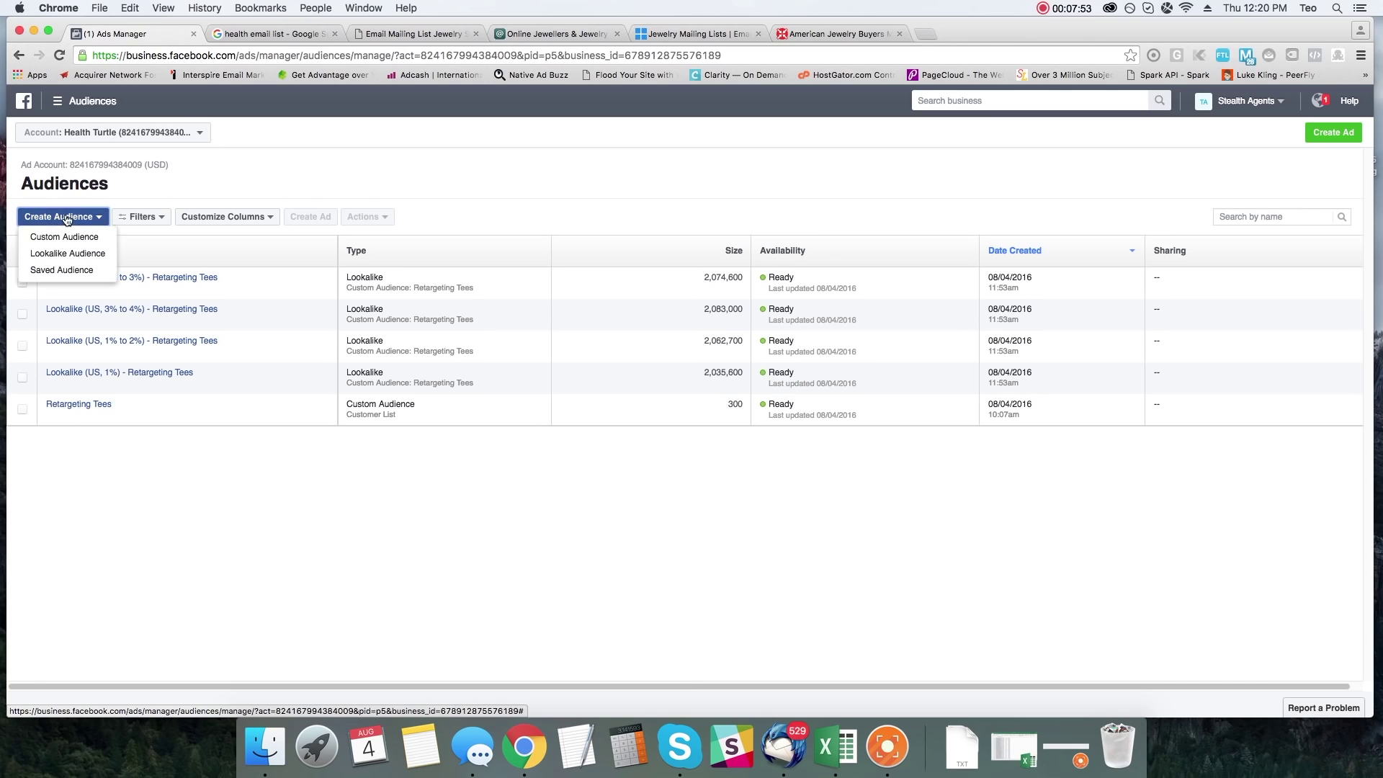
click(81, 245)
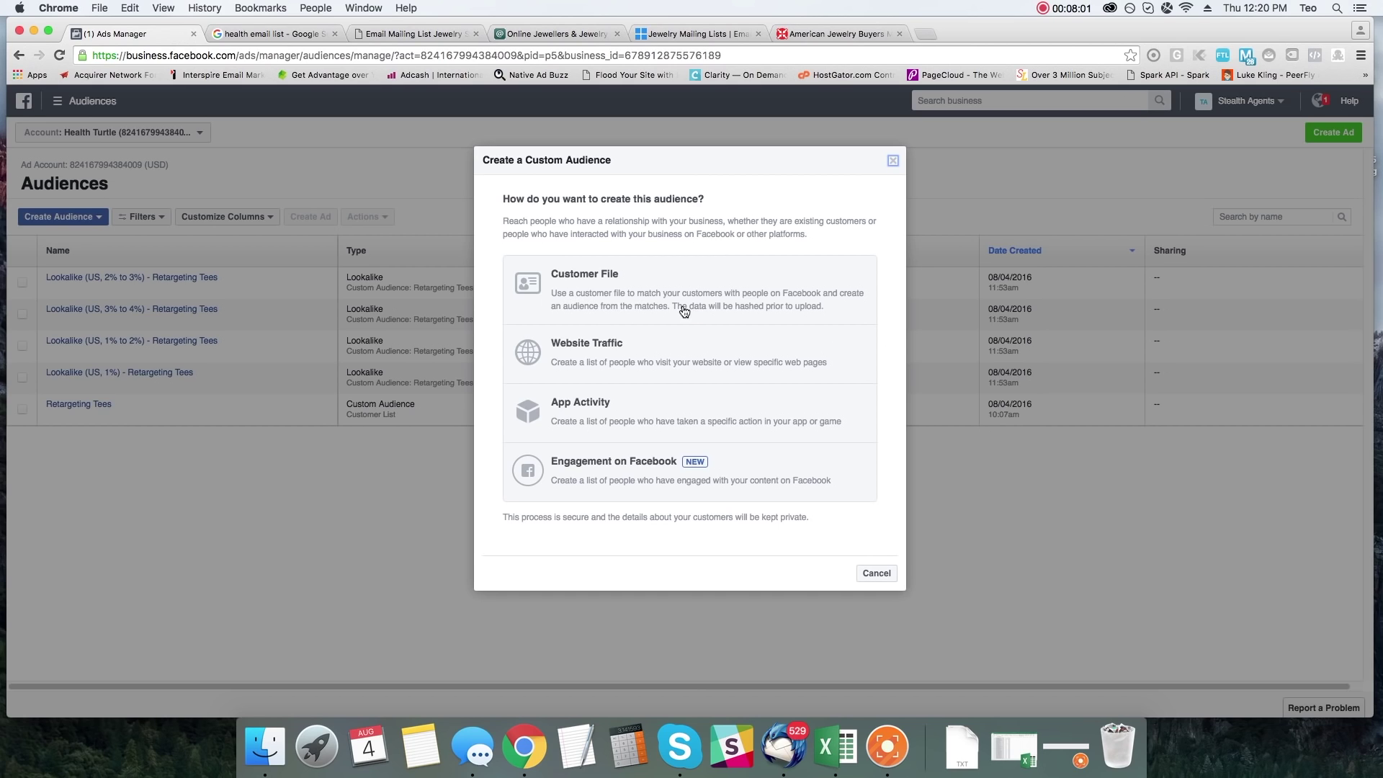
click(613, 306)
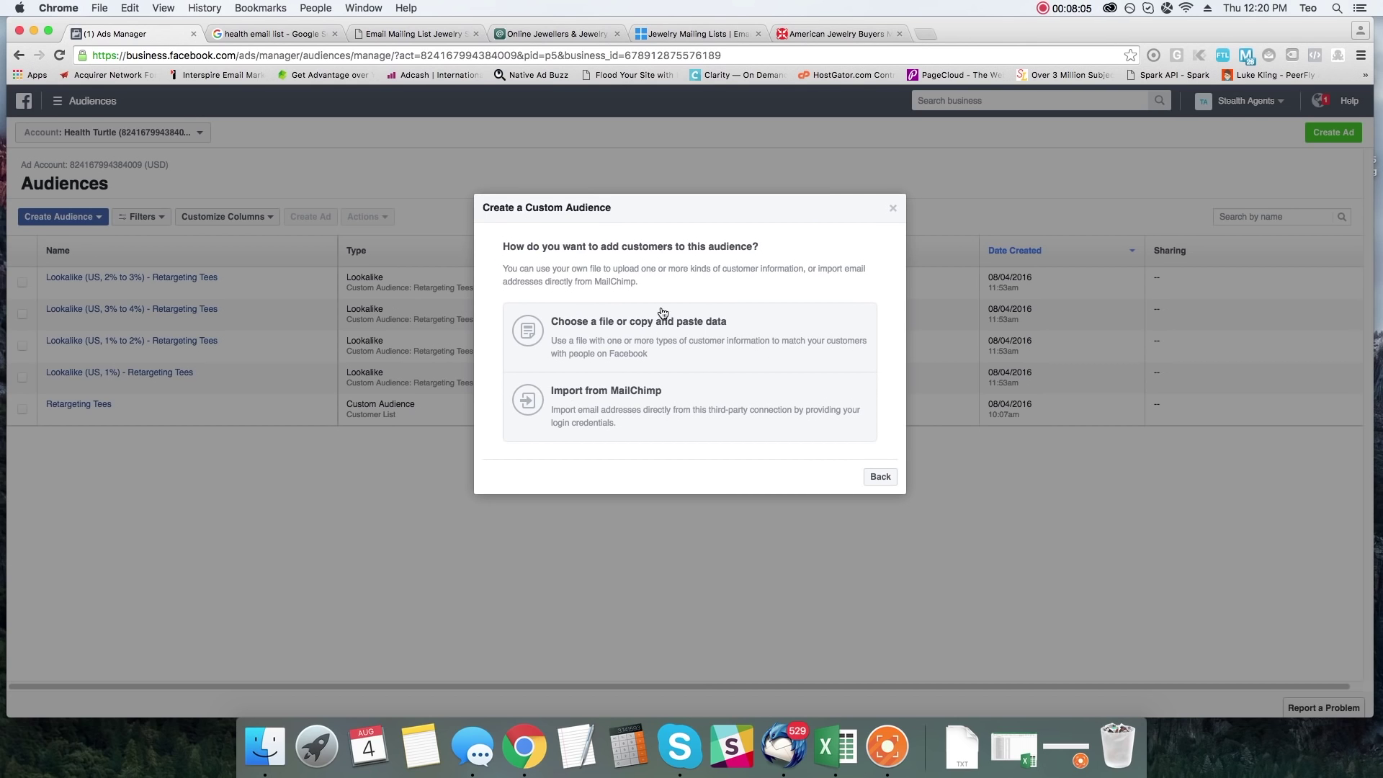
click(629, 348)
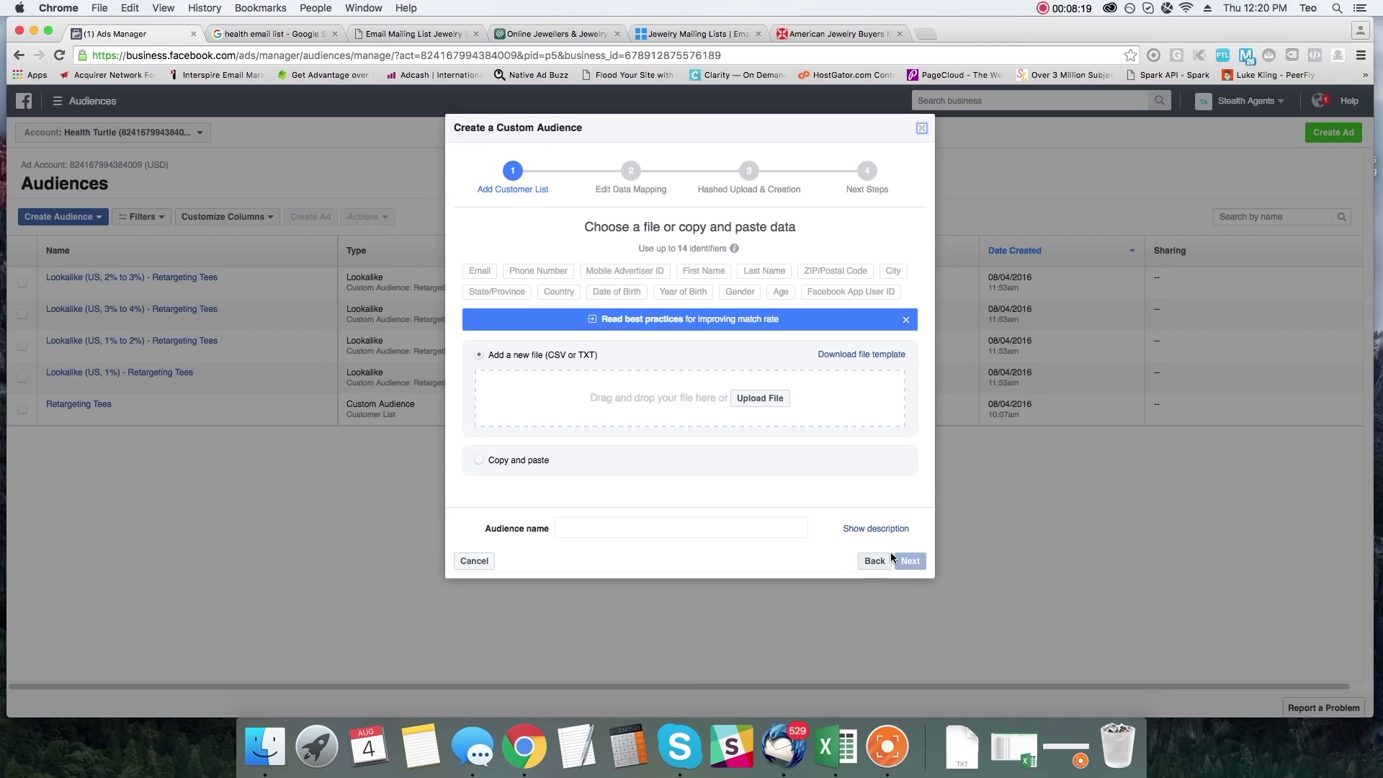
click(923, 129)
- Check the size of the Retargeting Tees custom audience in the audiences list
drag(879, 418, 768, 411)
click(766, 414)
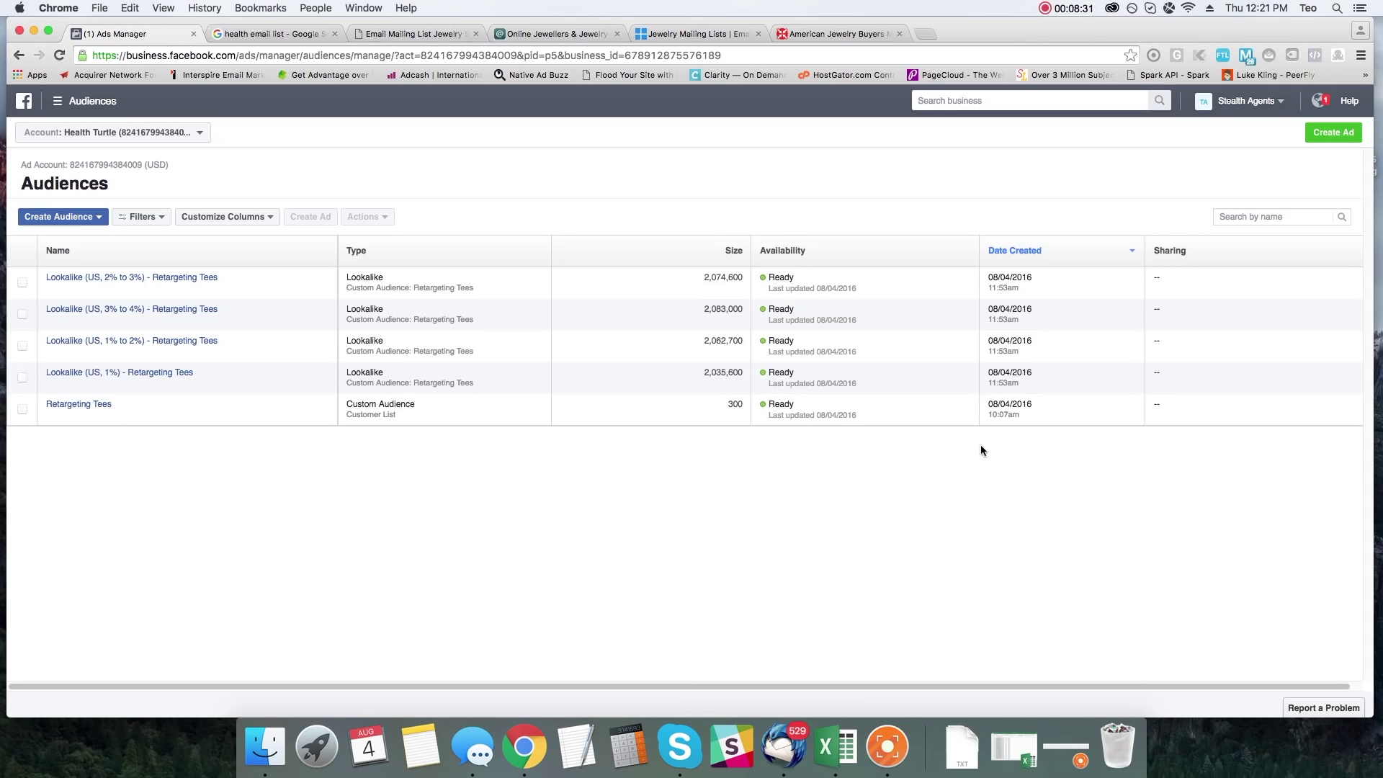
double_click(723, 405)
click(724, 415)
click(734, 403)
click(759, 404)
drag(710, 402, 737, 405)
click(800, 481)
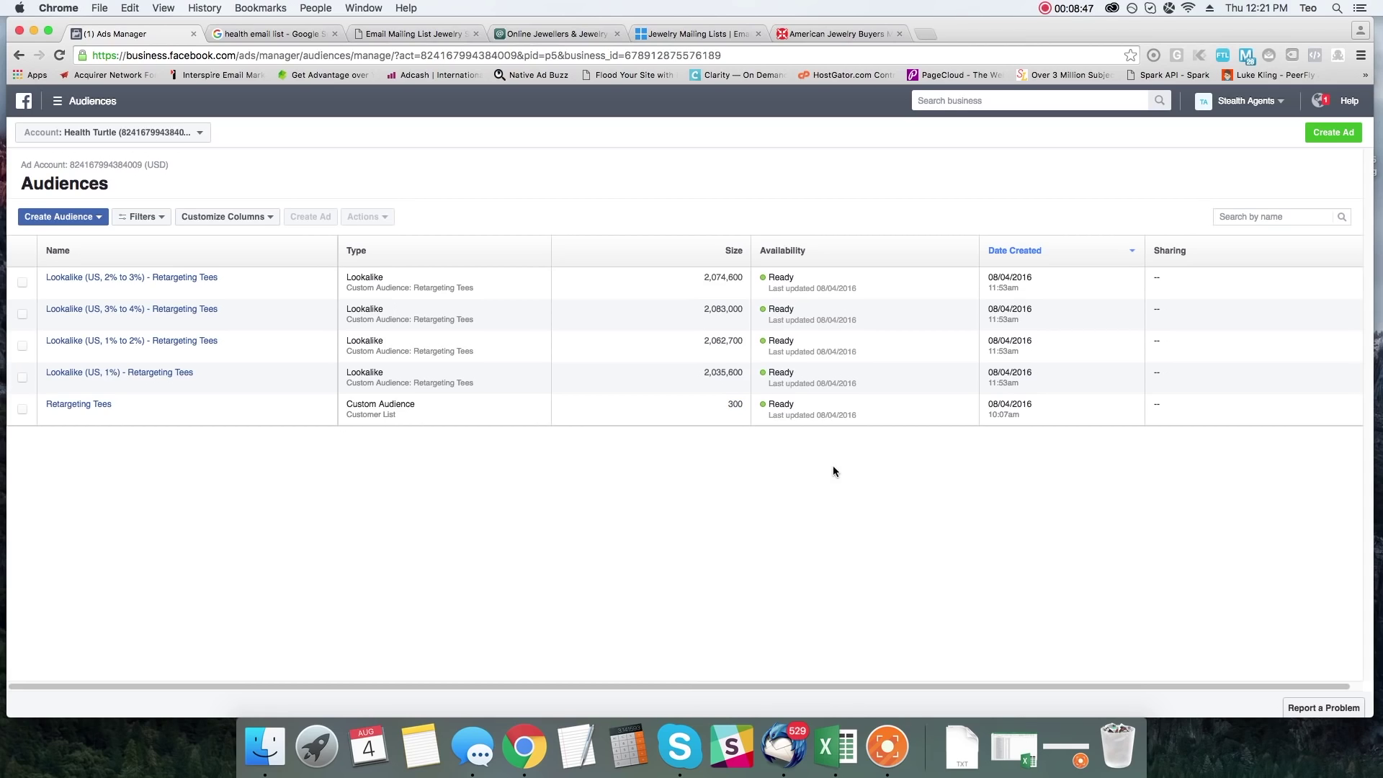
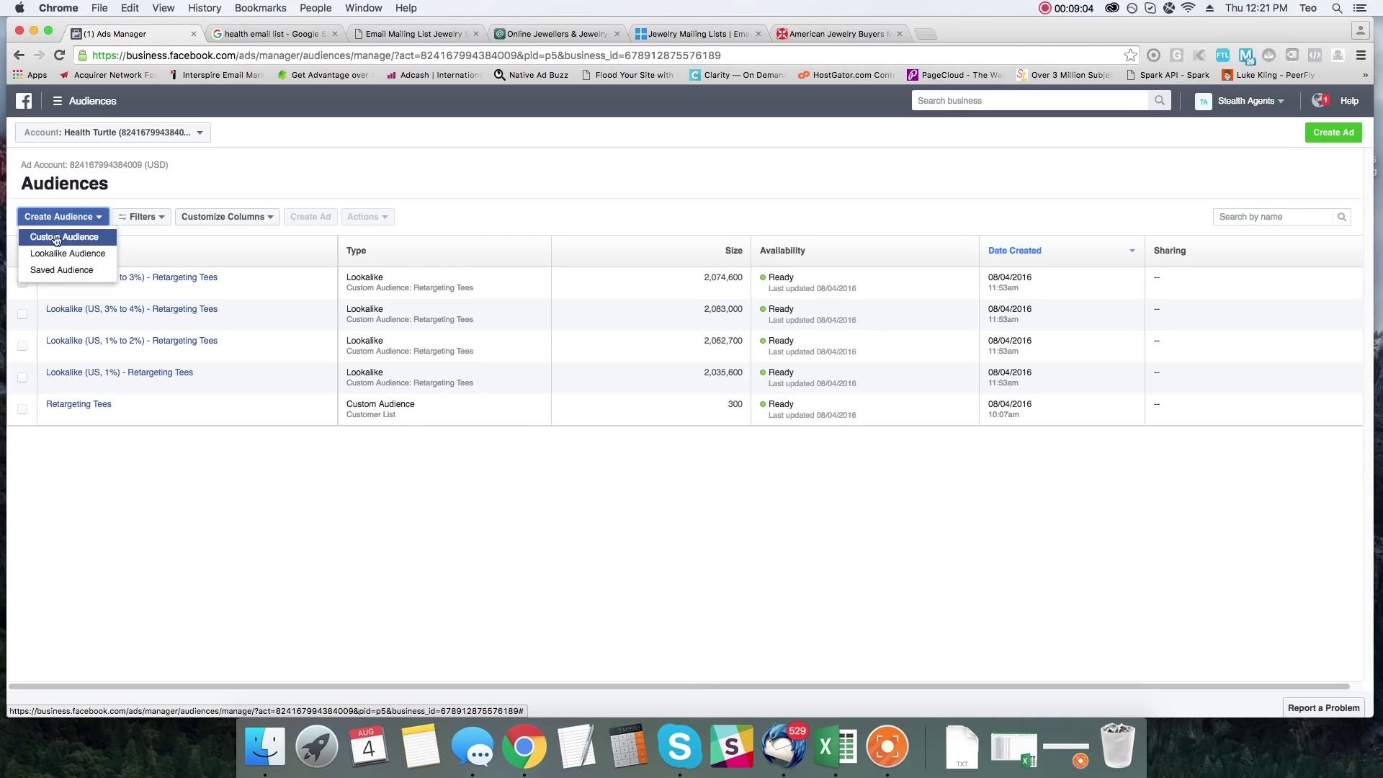
- Start a lookalike audience with Retargeting Tees as the source and United States (US) as the country
click(63, 256)
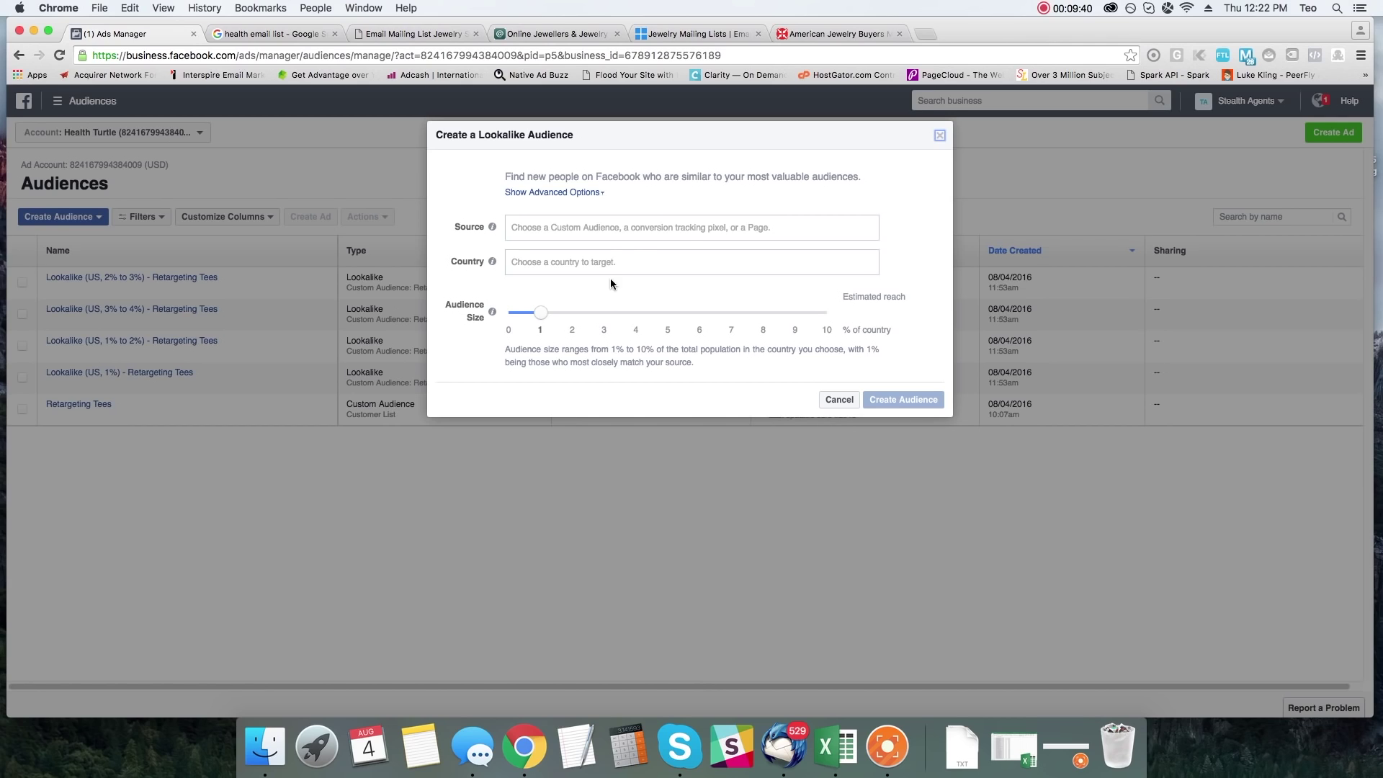
click(638, 226)
text(retar)
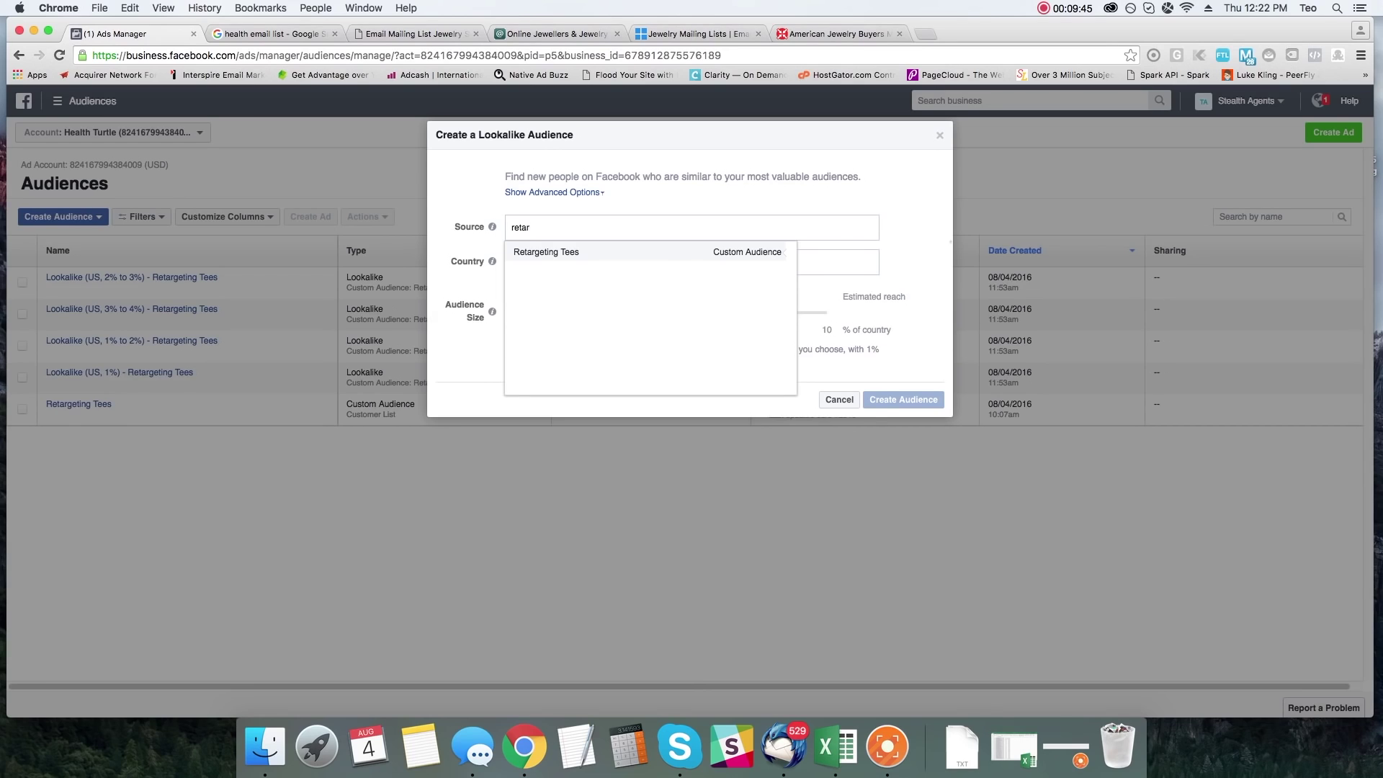
click(699, 253)
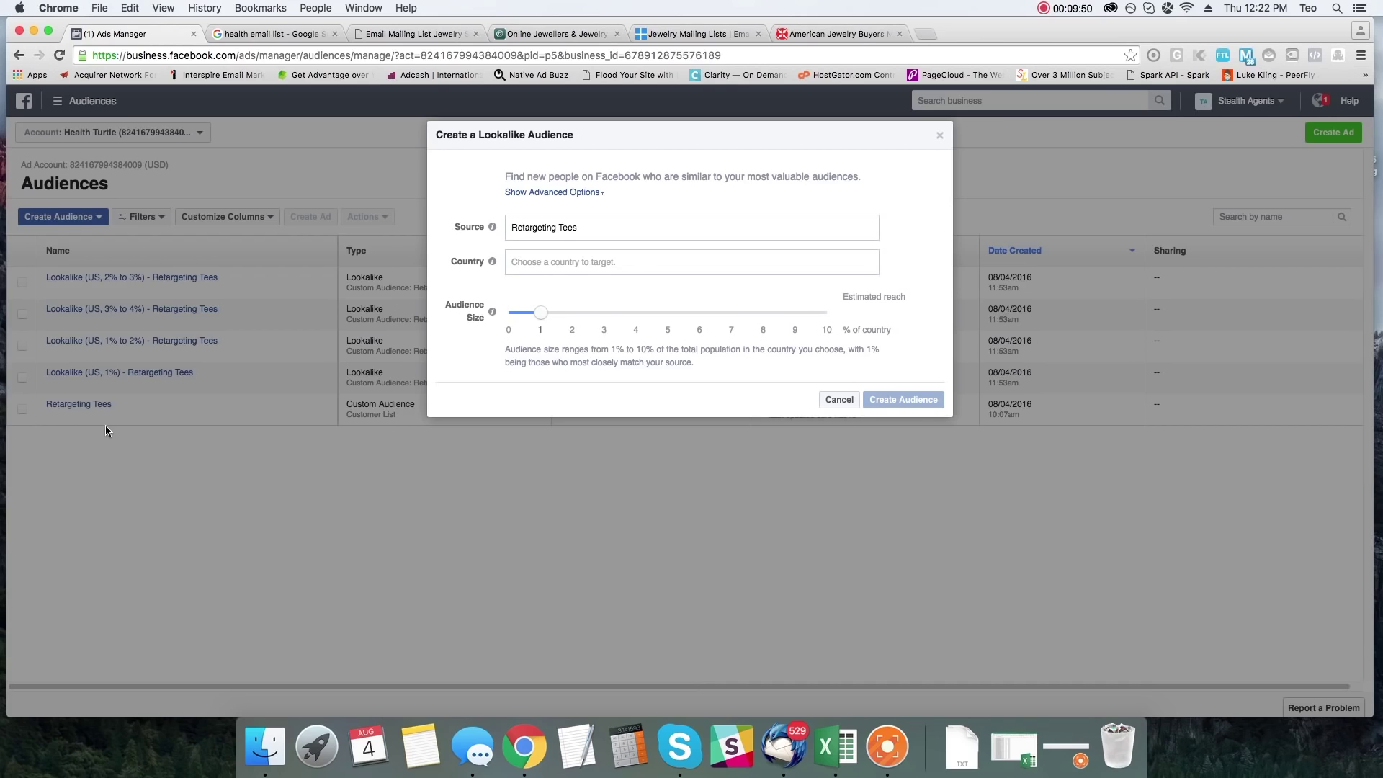
click(612, 262)
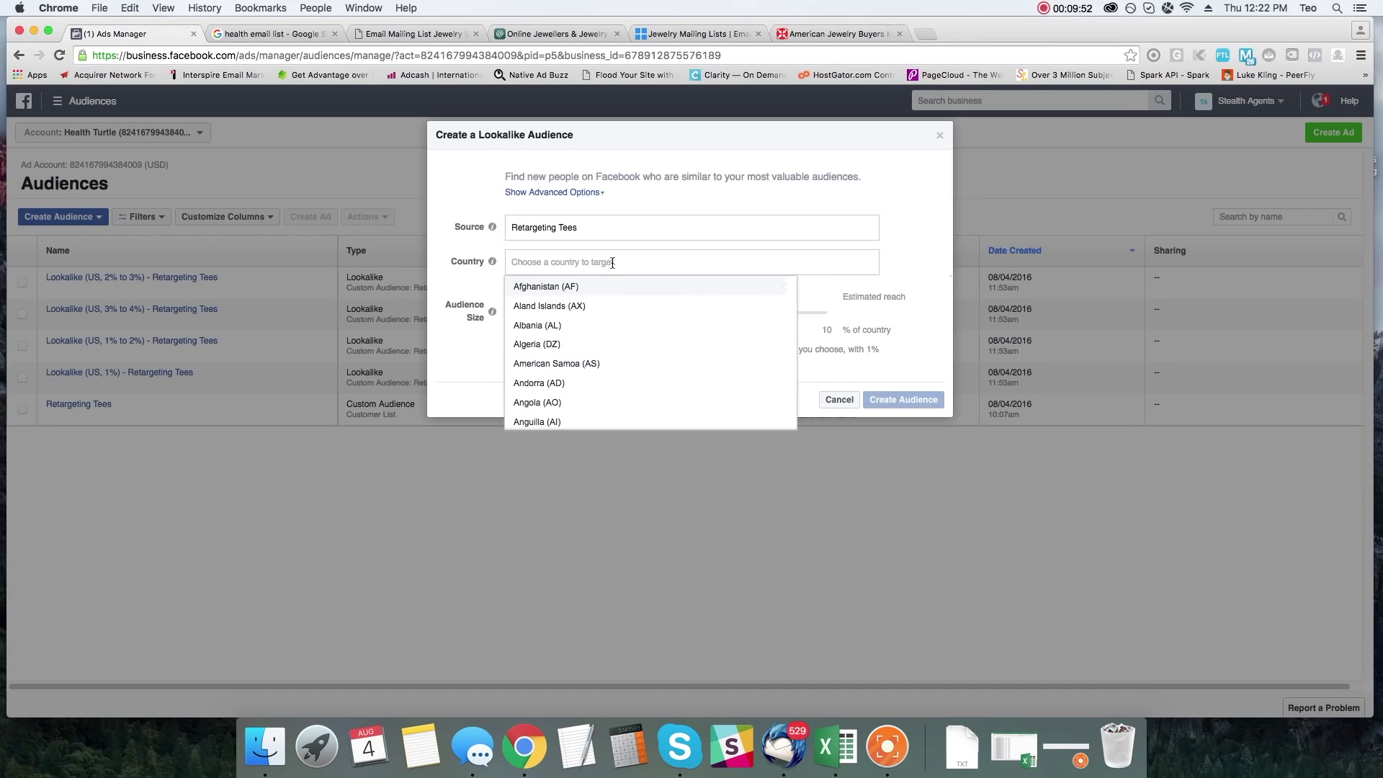
text(united)
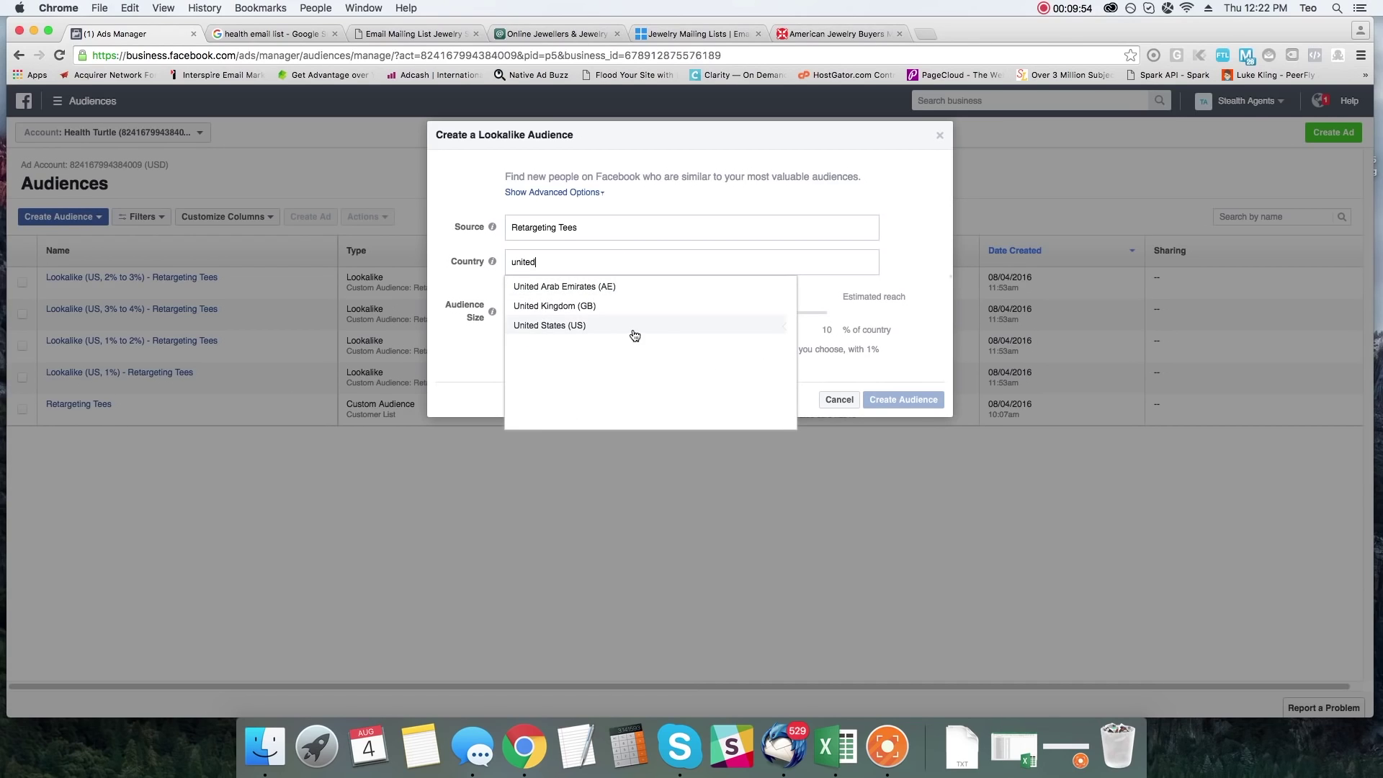
click(634, 326)
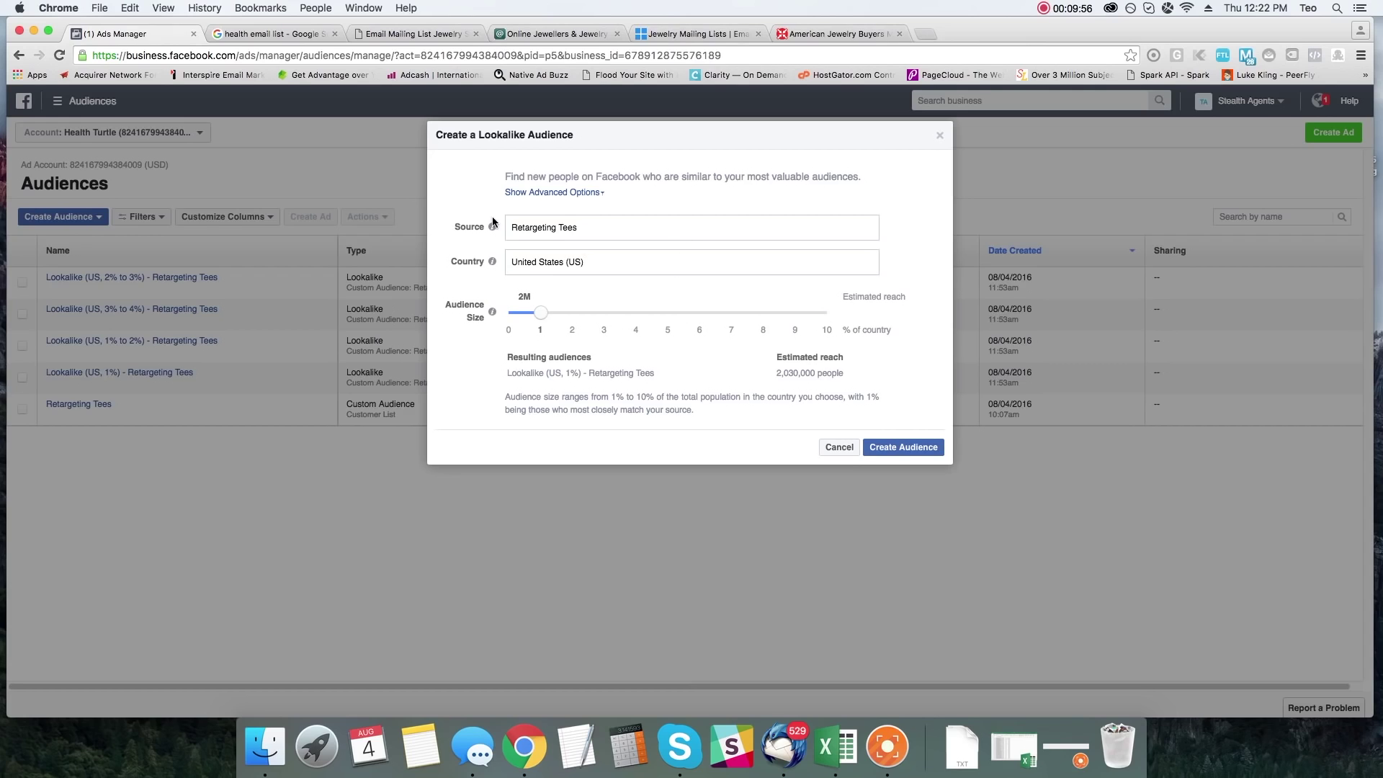
- Show the advanced options and divide the lookalike into 3 audiences, with the outermost range limit at 3% of the country
click(538, 194)
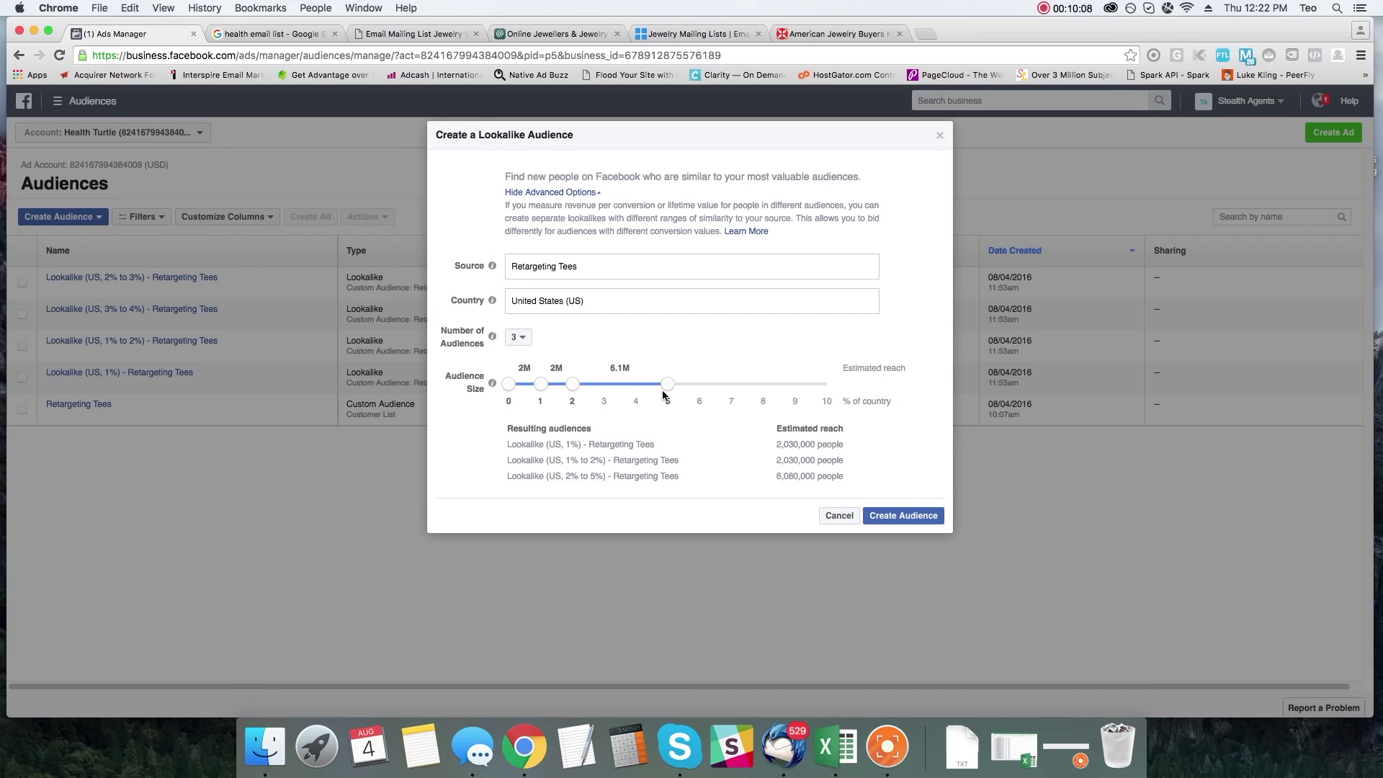
drag(668, 387, 603, 393)
drag(845, 444, 844, 448)
click(841, 448)
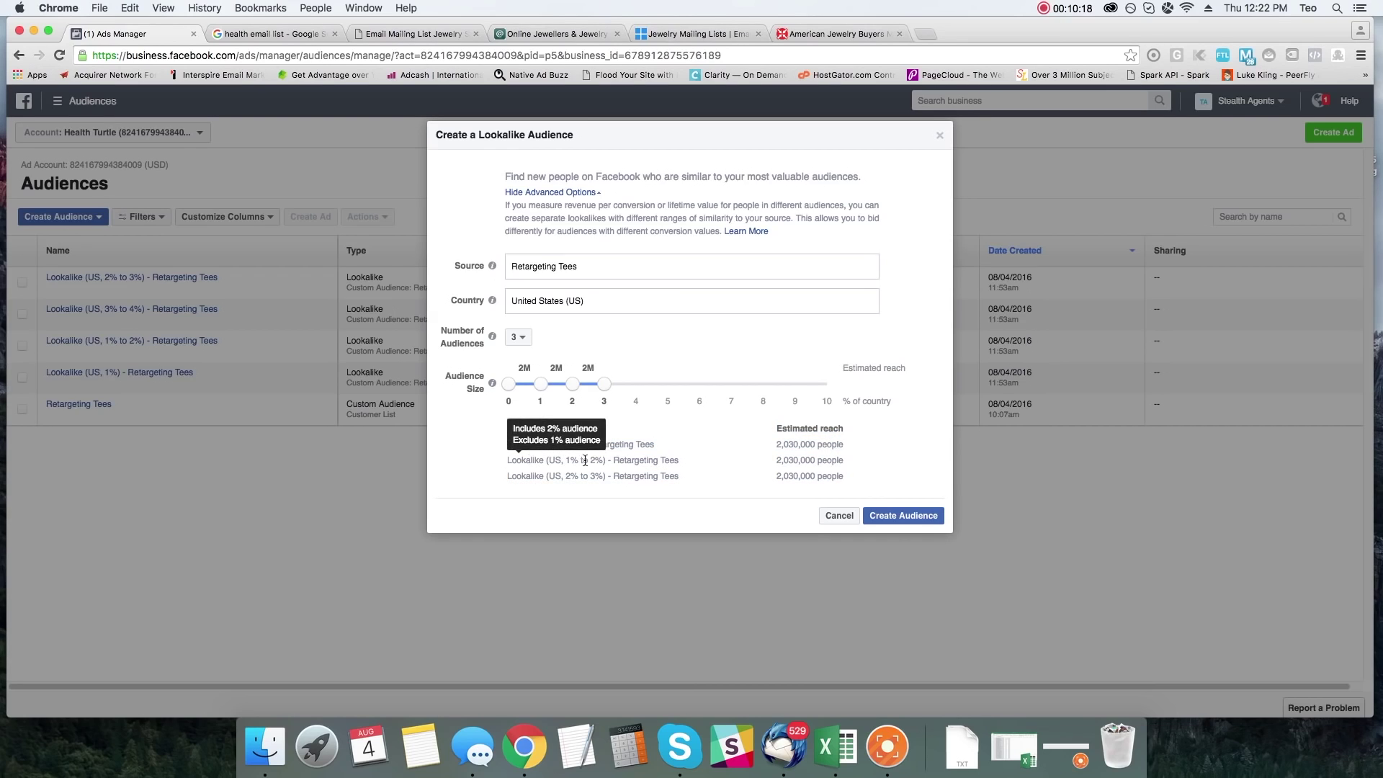
mouse_move(586, 462)
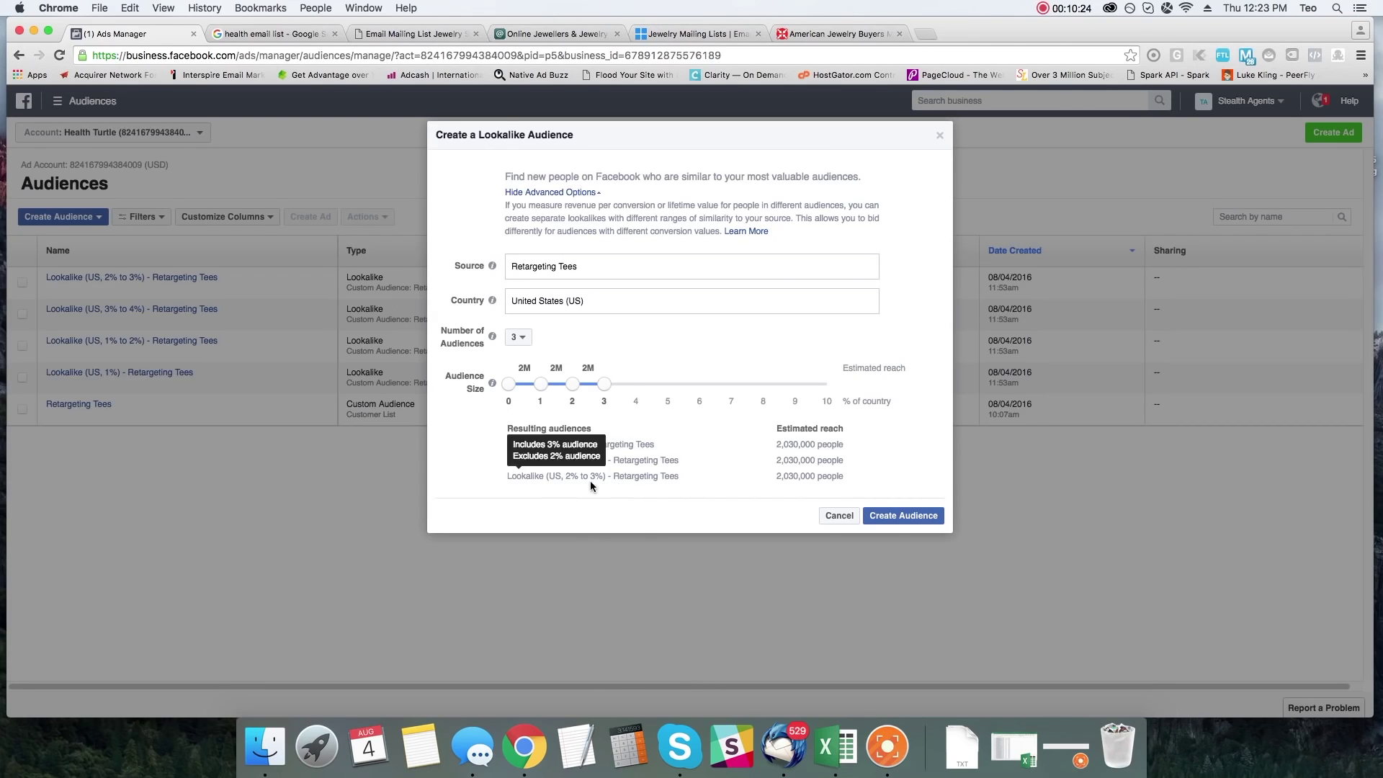
- Set the number of lookalike audiences to 4, check the resulting audiences and their estimated reach, and cancel the creation
click(527, 342)
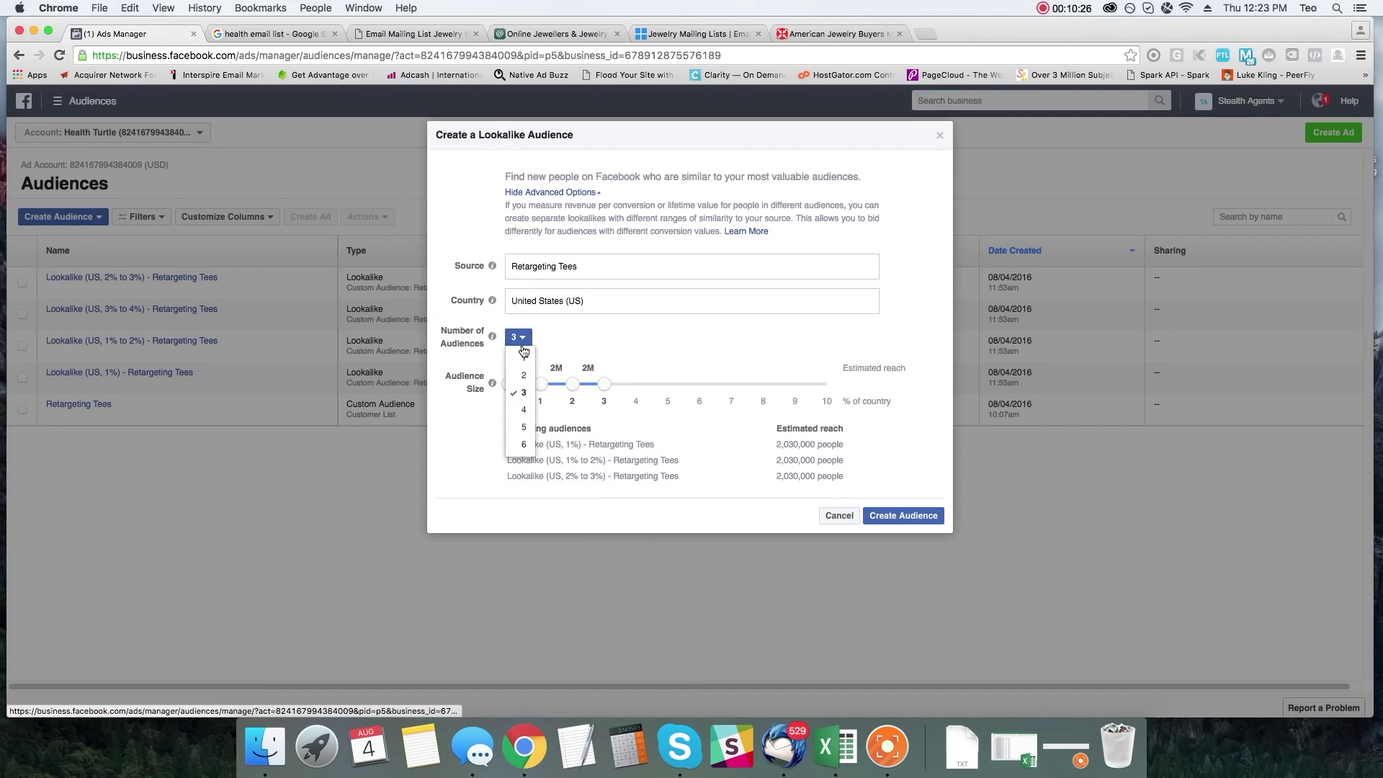
click(525, 409)
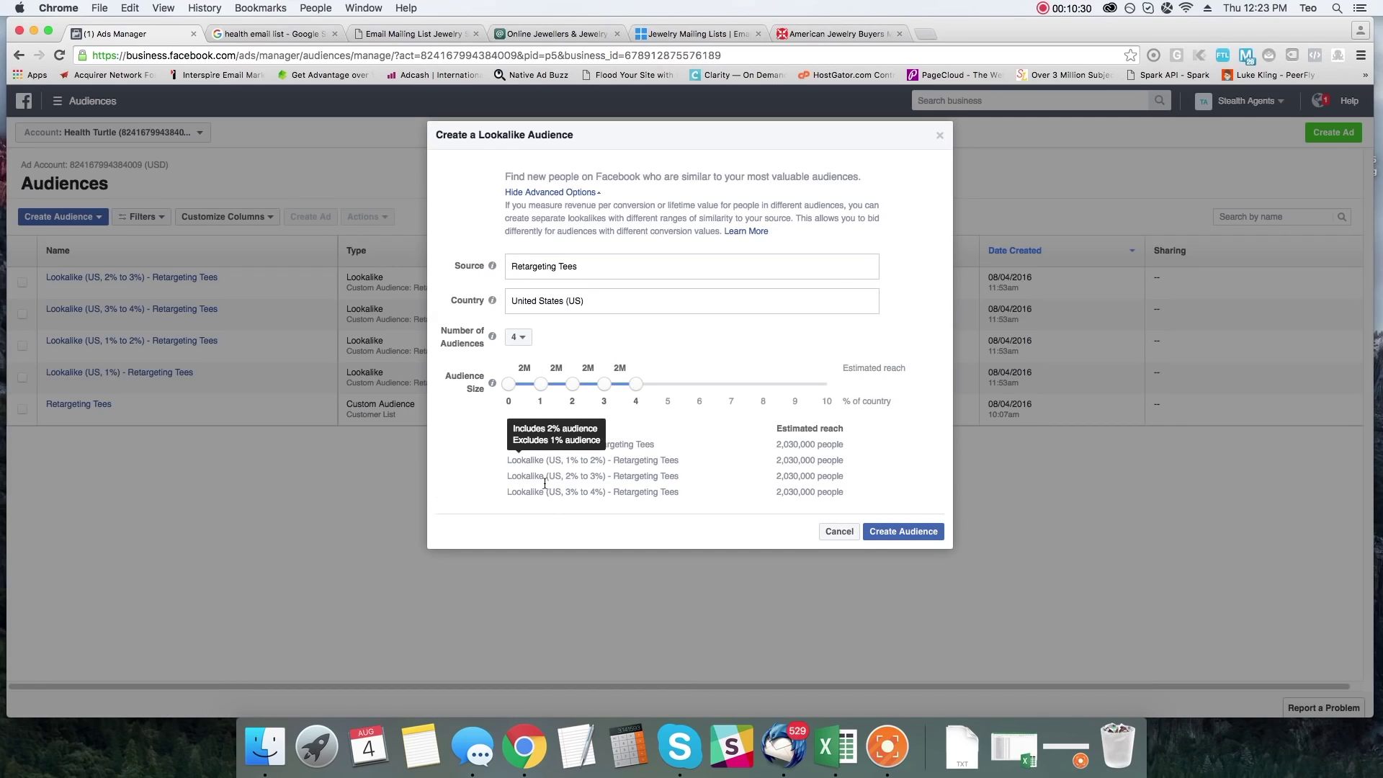
mouse_move(567, 490)
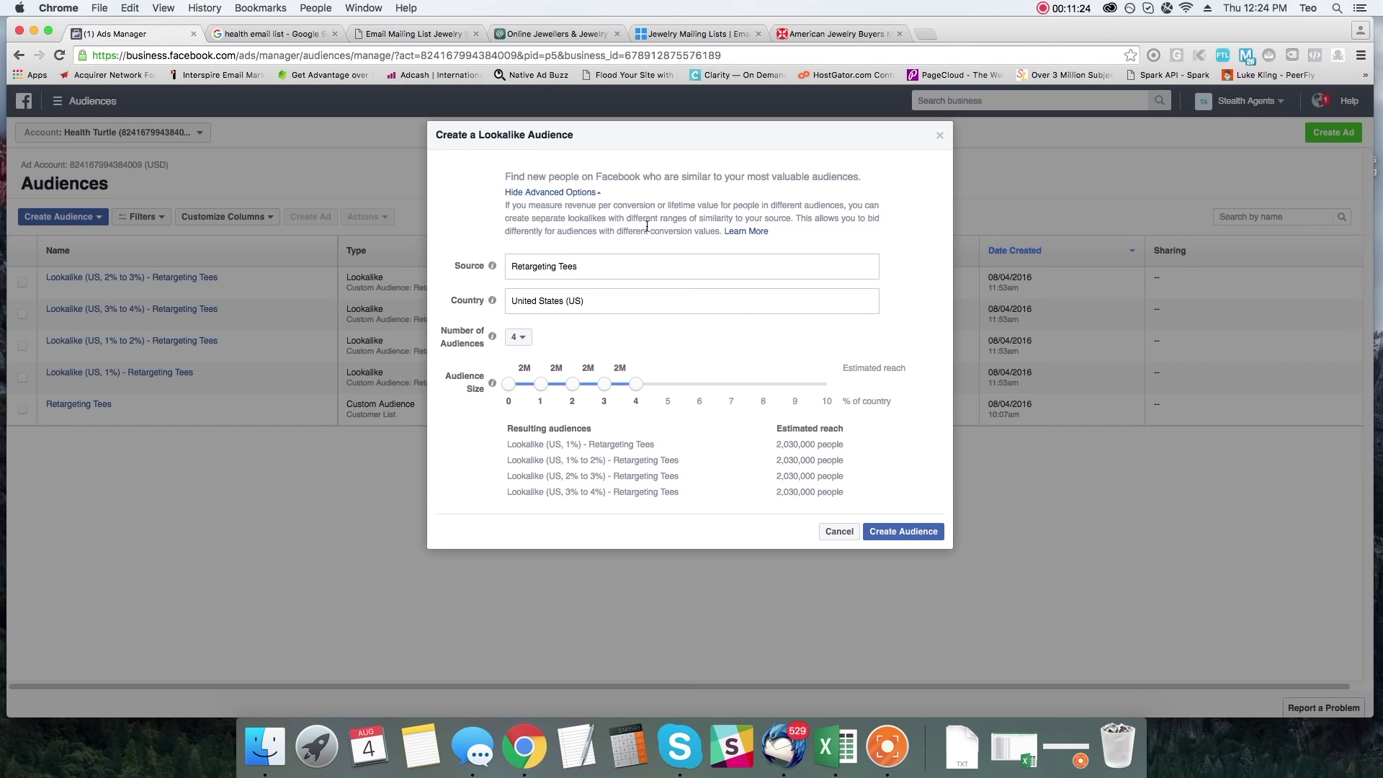
drag(780, 443, 506, 448)
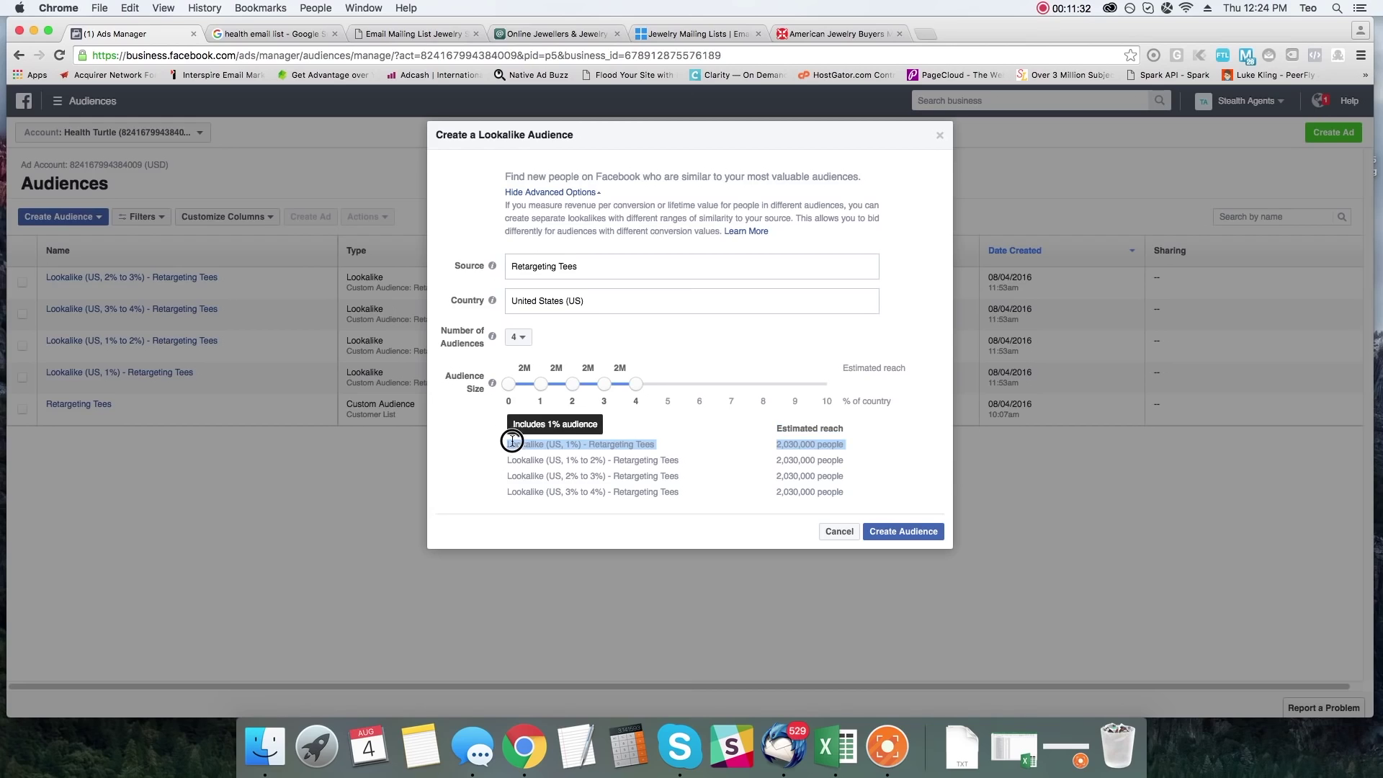
click(504, 447)
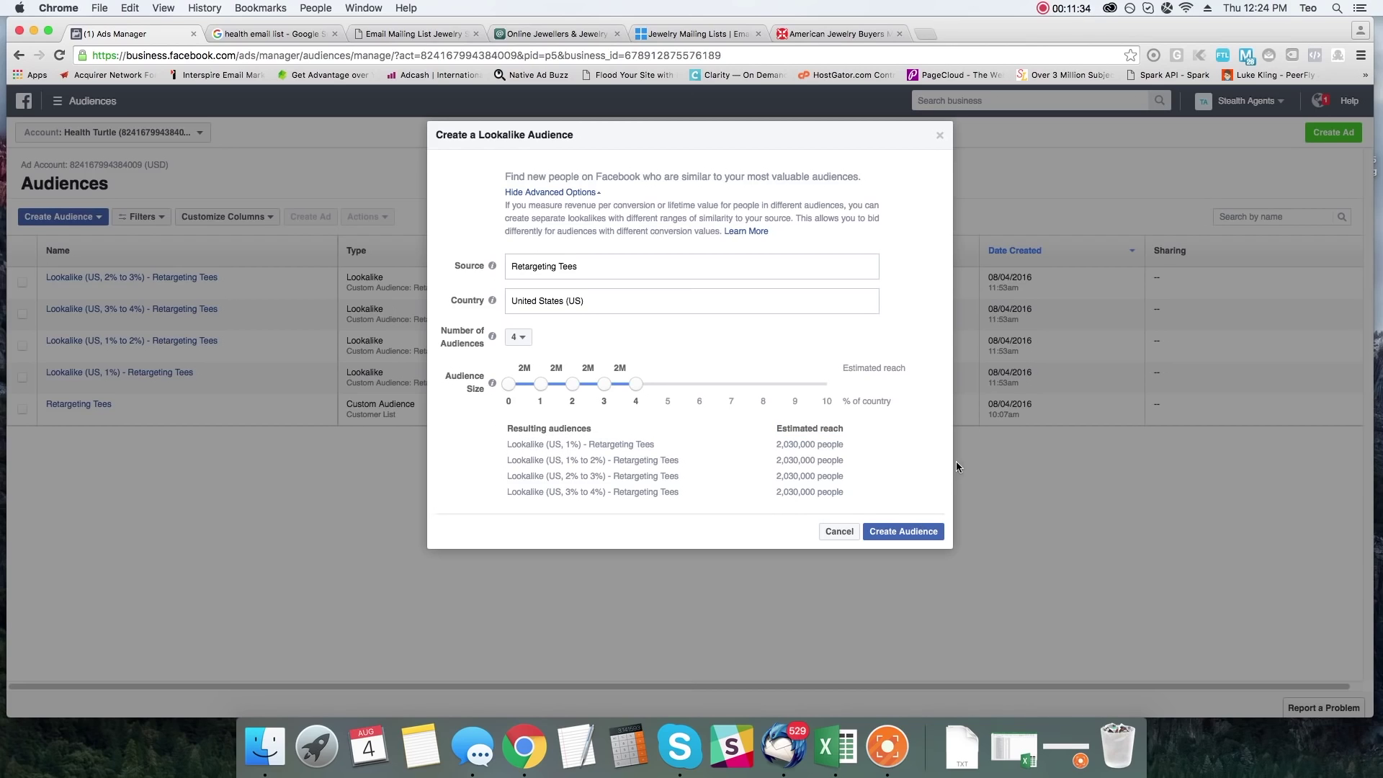
click(837, 533)
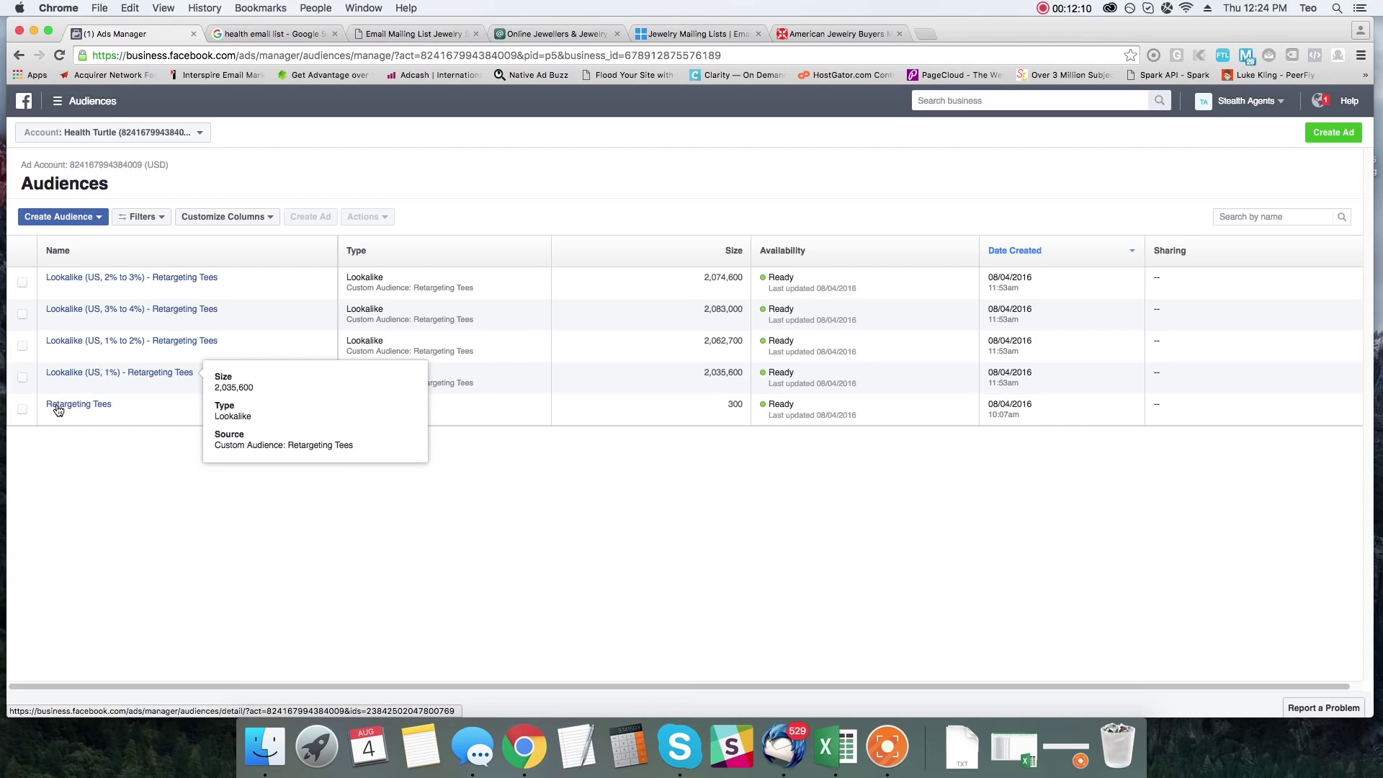
- Review the details of the Retargeting Tees custom audience and its lookalikes, checking the size of the source audience
mouse_move(58, 405)
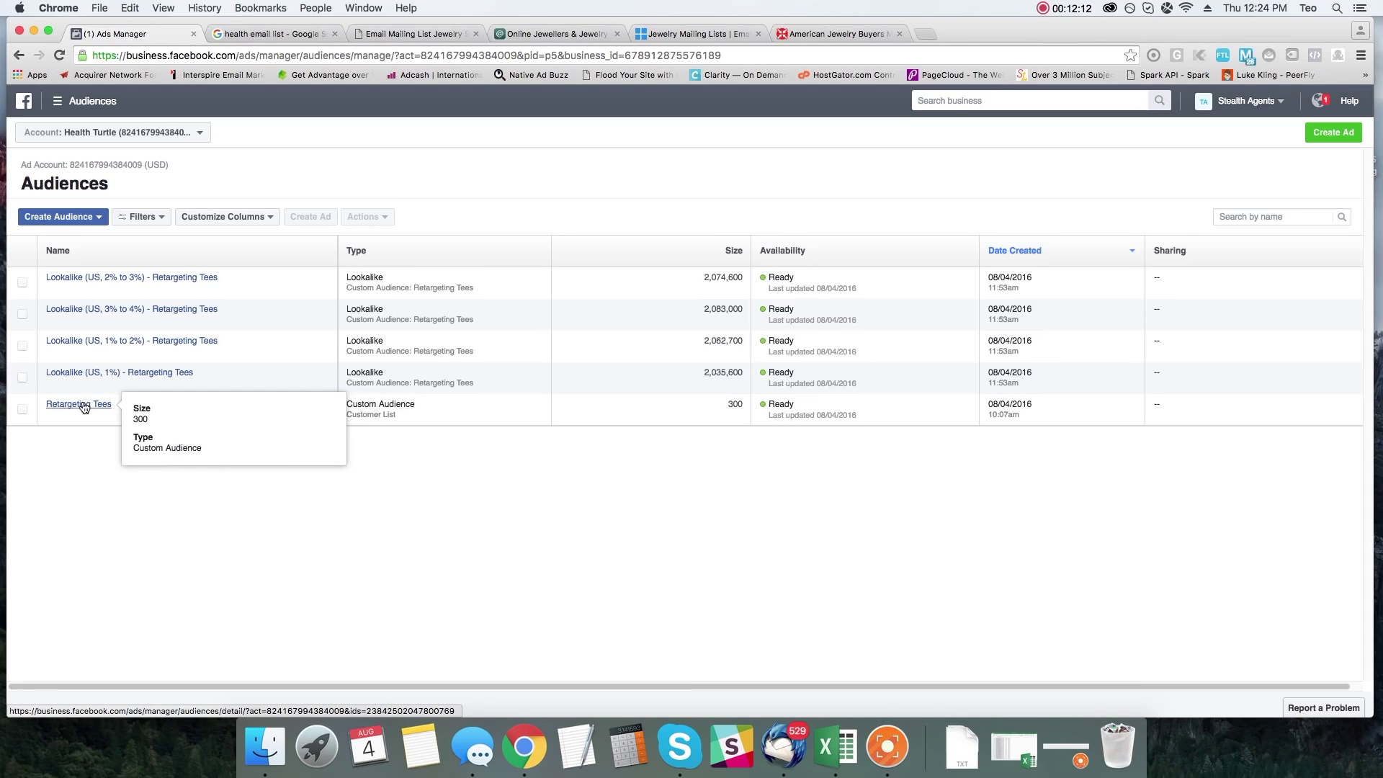
mouse_move(108, 372)
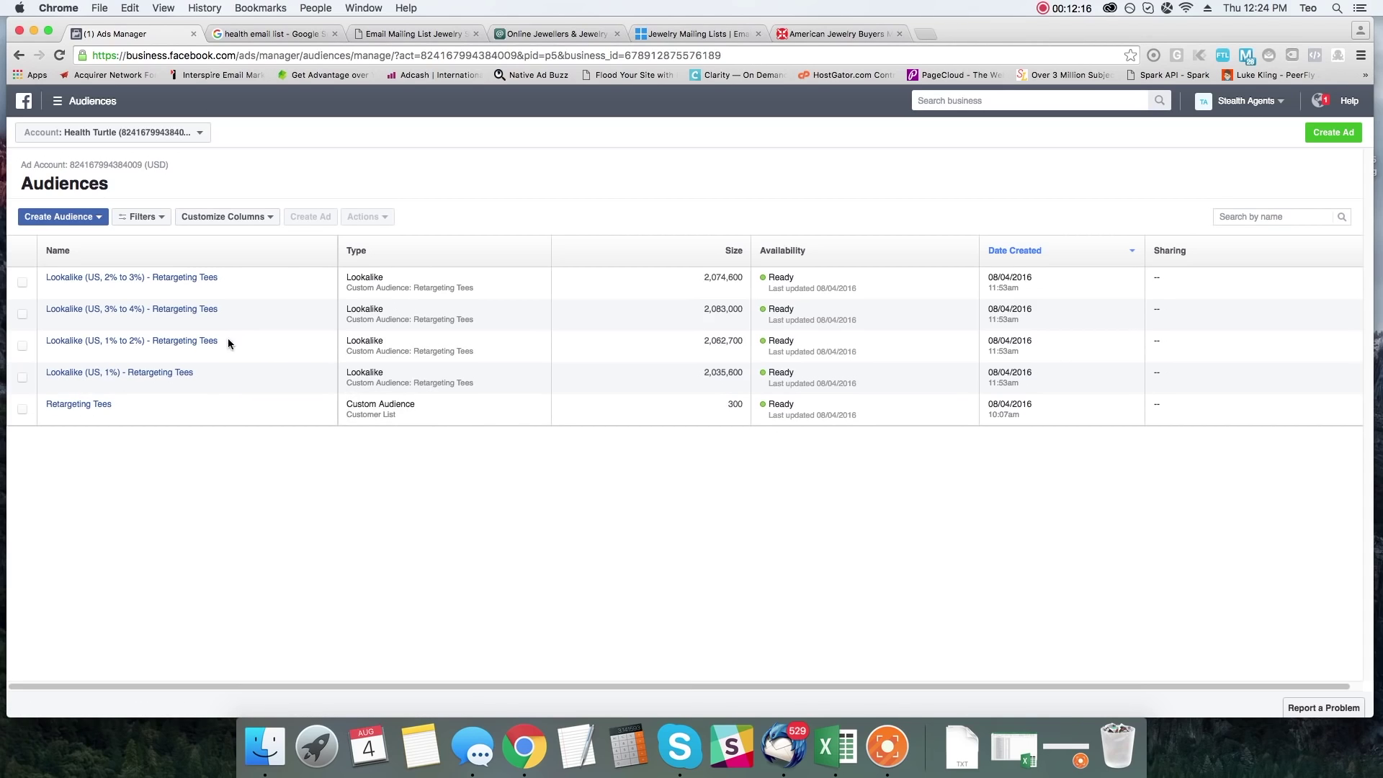
mouse_move(119, 343)
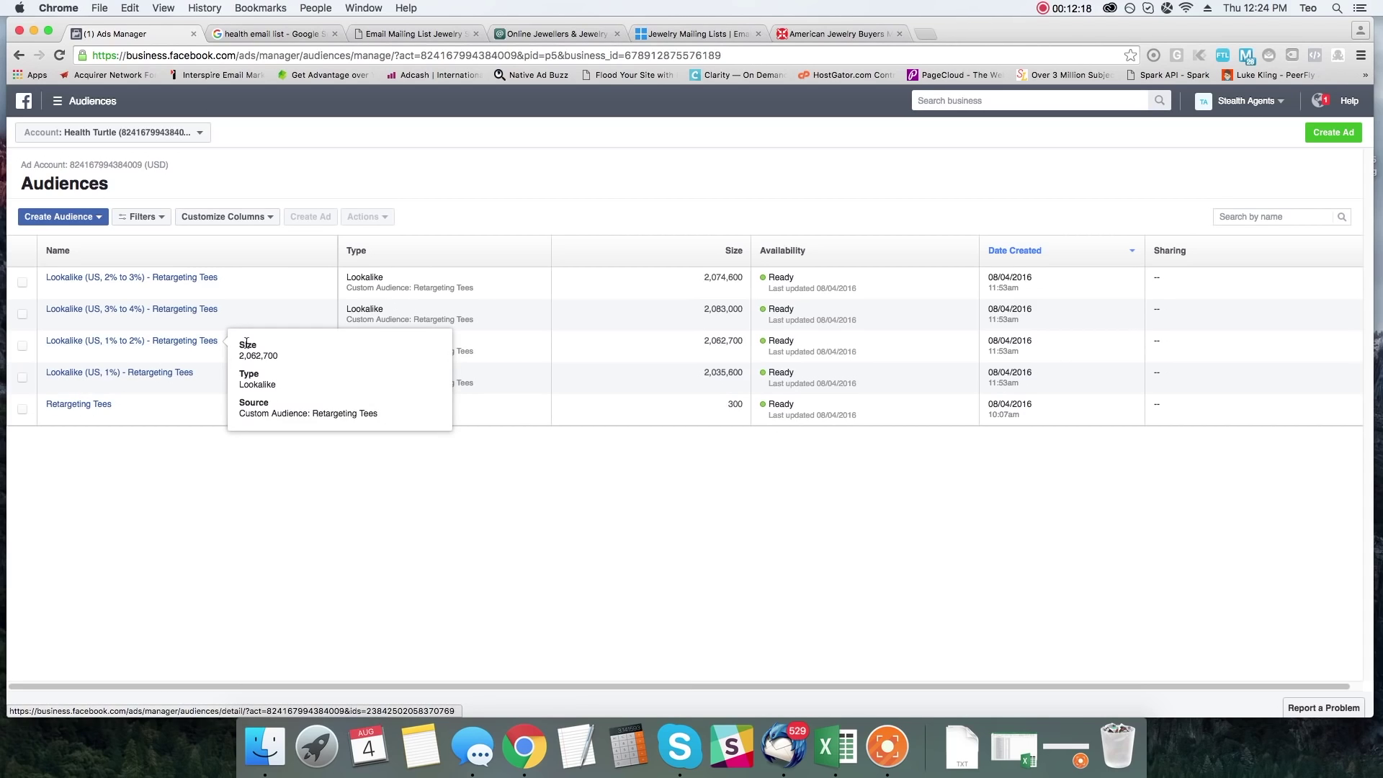
mouse_move(137, 310)
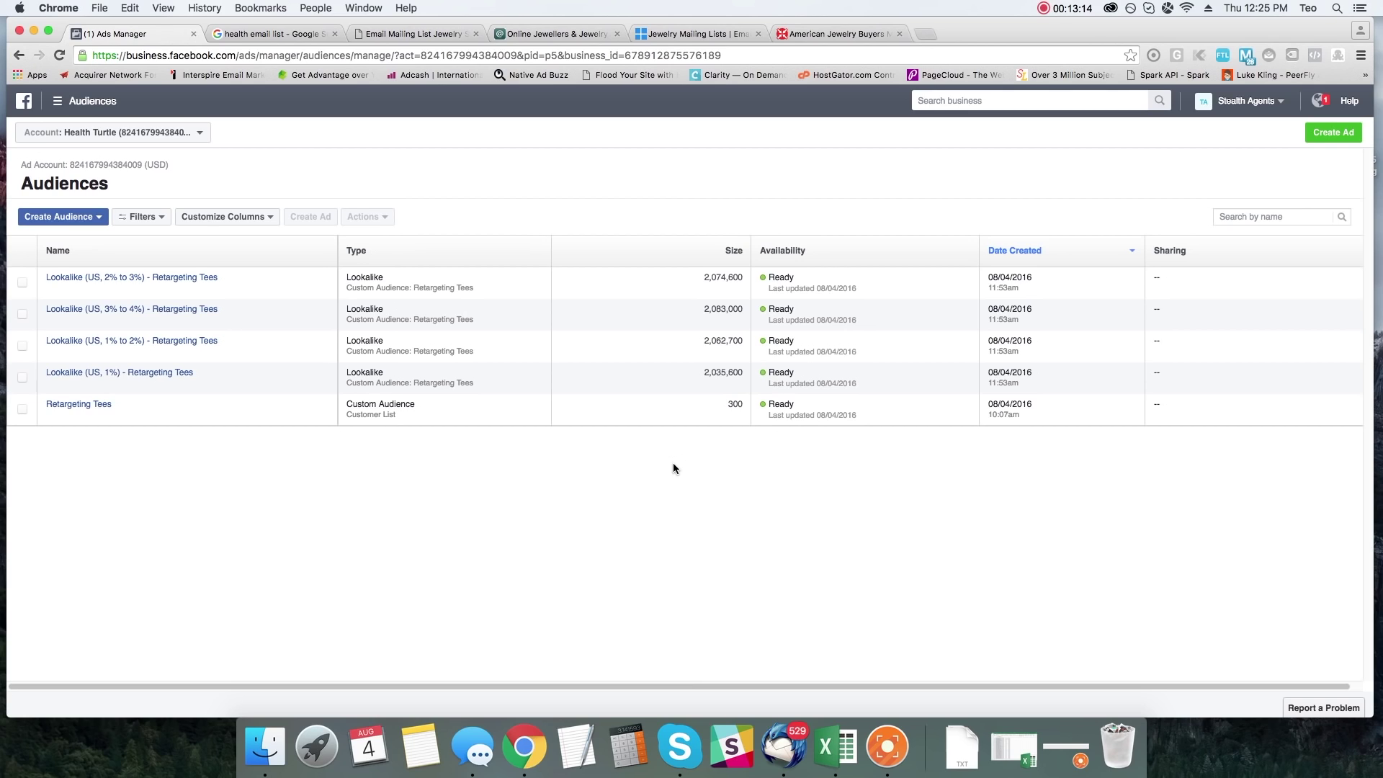
drag(723, 400, 744, 407)
click(755, 465)
click(1073, 8)
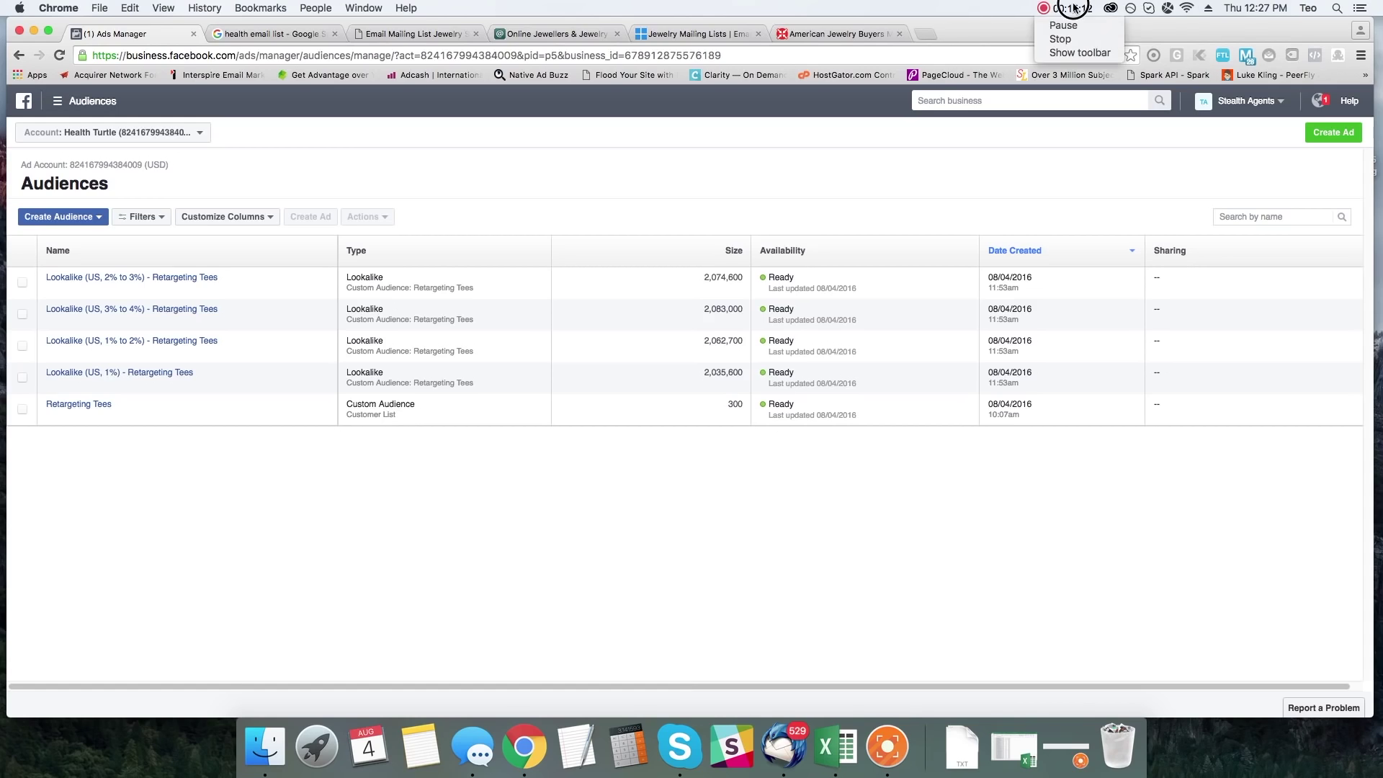